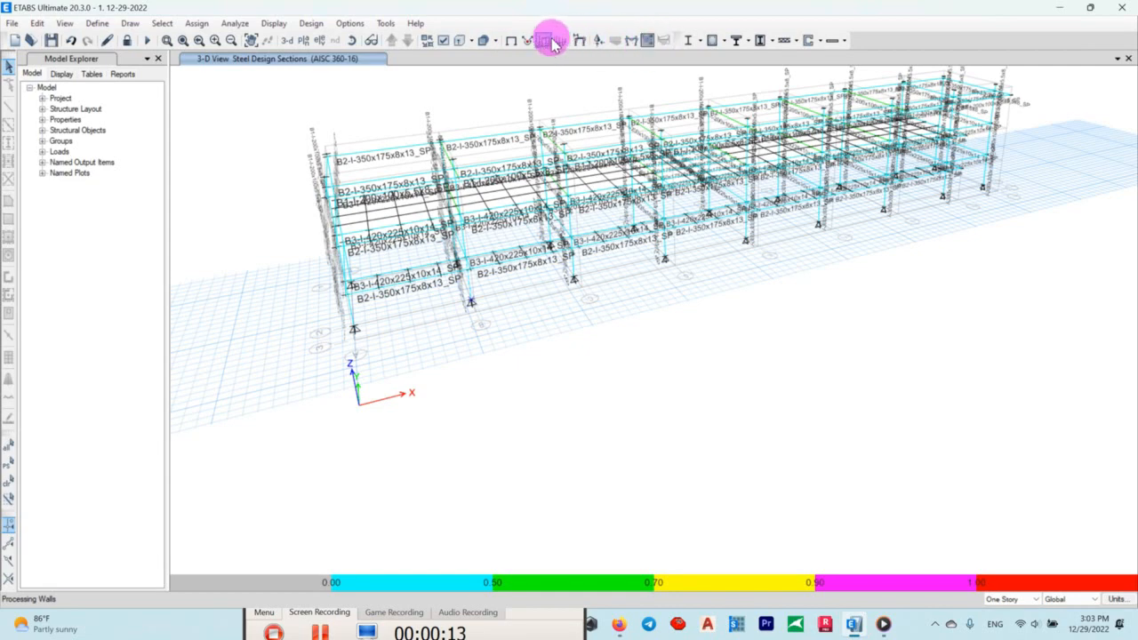
# Turn off the horizon in the 3D view's display options.
pyautogui.click(443, 40)
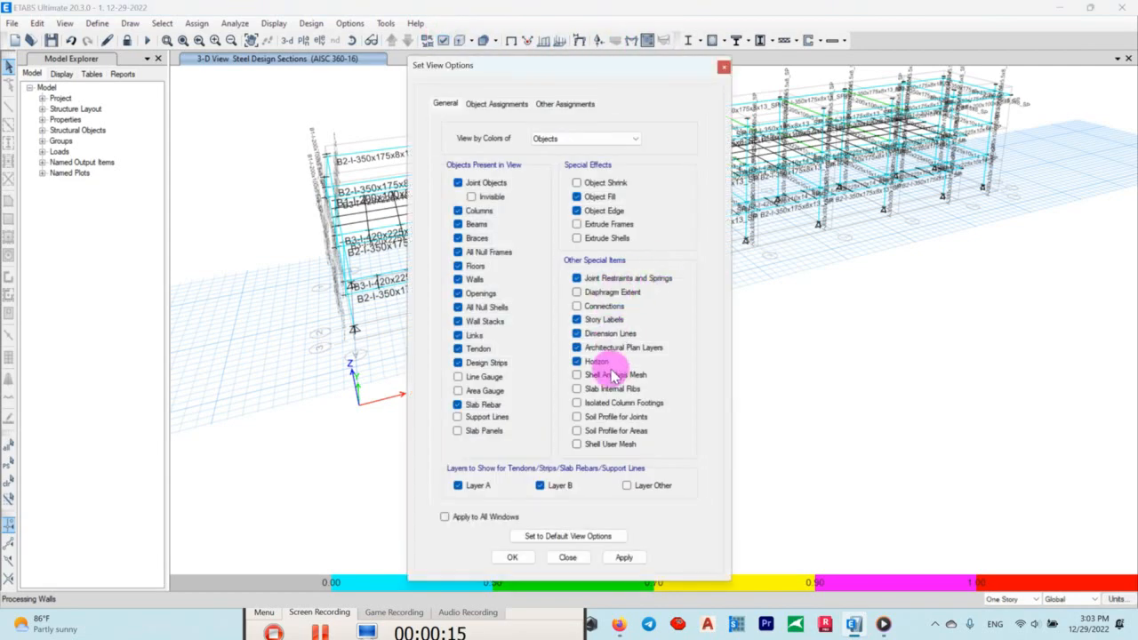
pyautogui.click(624, 557)
pyautogui.click(512, 557)
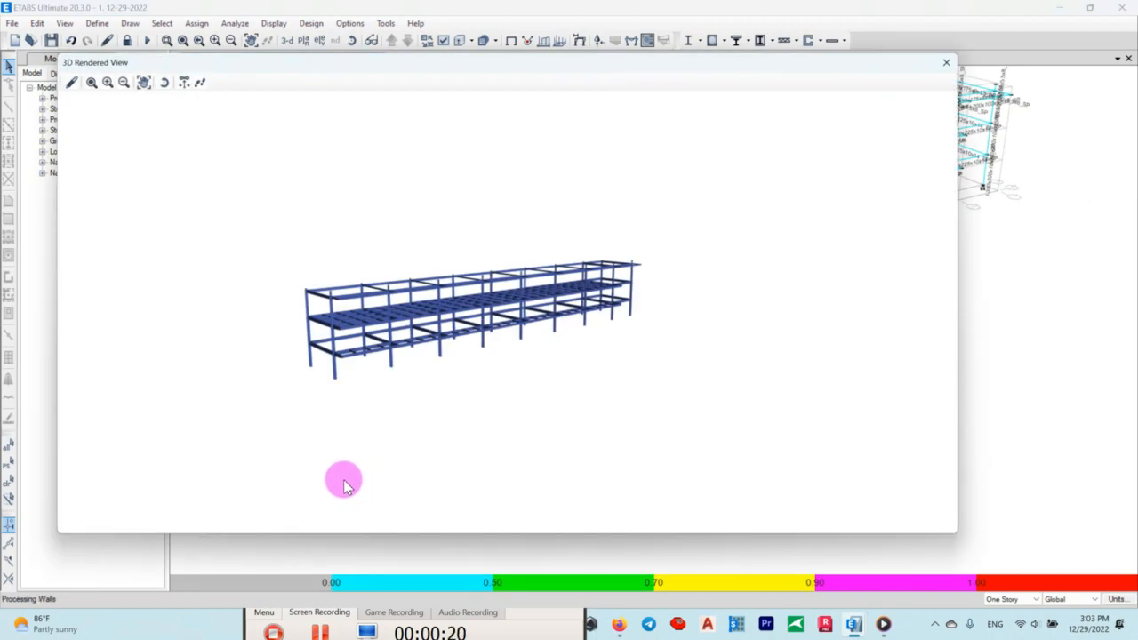
# Examine the steel frame and its beam-to-column joints closely in the rendered 3D view.
pyautogui.scroll(5, 394, 269)
pyautogui.keyDown('shift'); pyautogui.moveTo(394, 267); pyautogui.dragTo(401, 333, button='middle'); pyautogui.keyUp('shift')
pyautogui.scroll(-4, 477, 262)
pyautogui.scroll(4, 337, 298)
pyautogui.keyDown('shift'); pyautogui.moveTo(313, 286); pyautogui.dragTo(536, 236, button='middle'); pyautogui.keyUp('shift')
pyautogui.scroll(3, 424, 322)
pyautogui.keyDown('shift'); pyautogui.moveTo(424, 294); pyautogui.dragTo(686, 170, button='middle'); pyautogui.keyUp('shift')
pyautogui.scroll(-4, 676, 246)
pyautogui.scroll(3, 546, 195)
pyautogui.keyDown('shift'); pyautogui.moveTo(546, 196); pyautogui.dragTo(569, 272, button='middle'); pyautogui.keyUp('shift')
pyautogui.scroll(3, 418, 293)
pyautogui.scroll(-4, 436, 277)
pyautogui.scroll(7, 439, 254)
pyautogui.scroll(3, 478, 292)
pyautogui.scroll(-8, 569, 190)
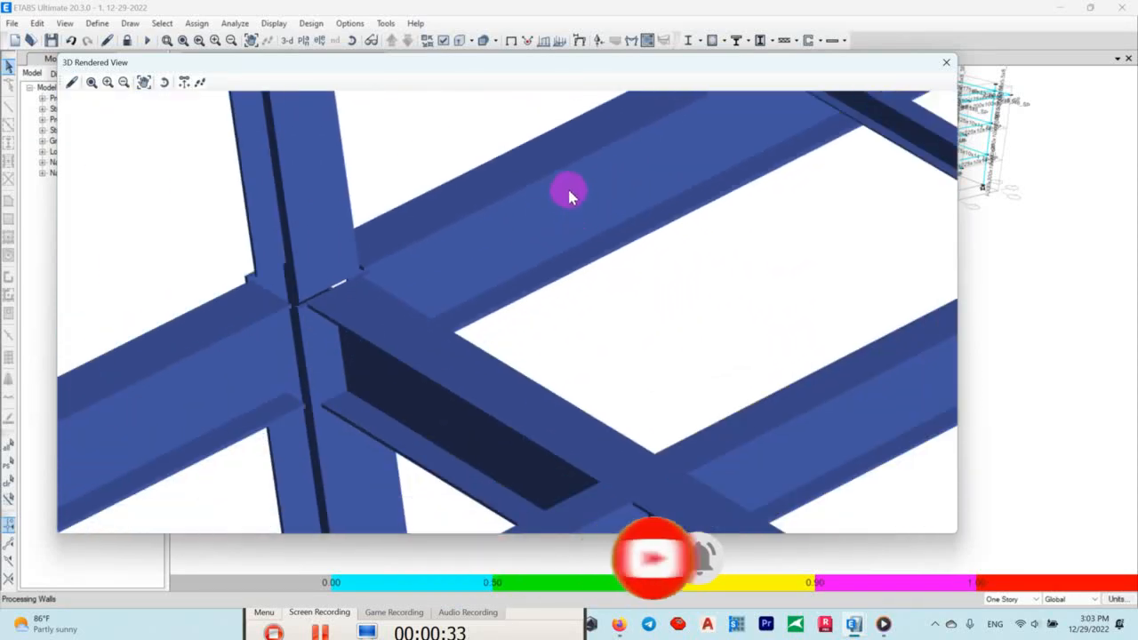
pyautogui.scroll(-4, 533, 214)
pyautogui.keyDown('shift'); pyautogui.moveTo(510, 249); pyautogui.dragTo(1021, 353, button='middle'); pyautogui.keyUp('shift')
pyautogui.scroll(3, 551, 258)
pyautogui.scroll(2, 602, 170)
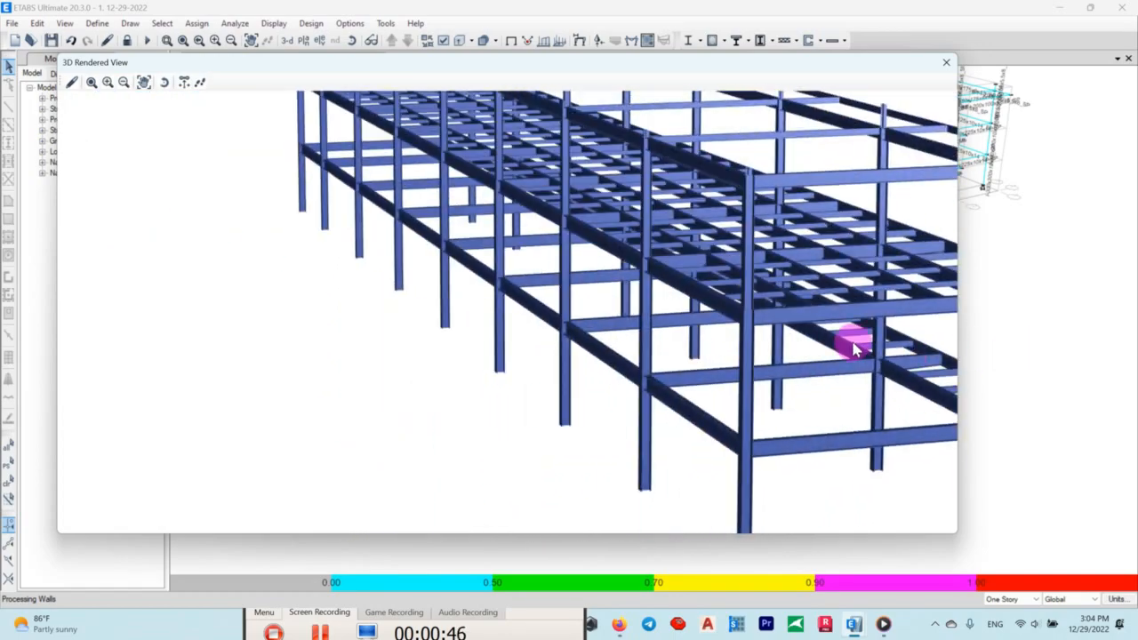
# Capture a rectangular snip of the rendered view framed on the corner columns and lower-level beams with Snipping Tool.
pyautogui.keyDown('shift'); pyautogui.moveTo(854, 349); pyautogui.dragTo(811, 378, button='middle'); pyautogui.keyUp('shift')
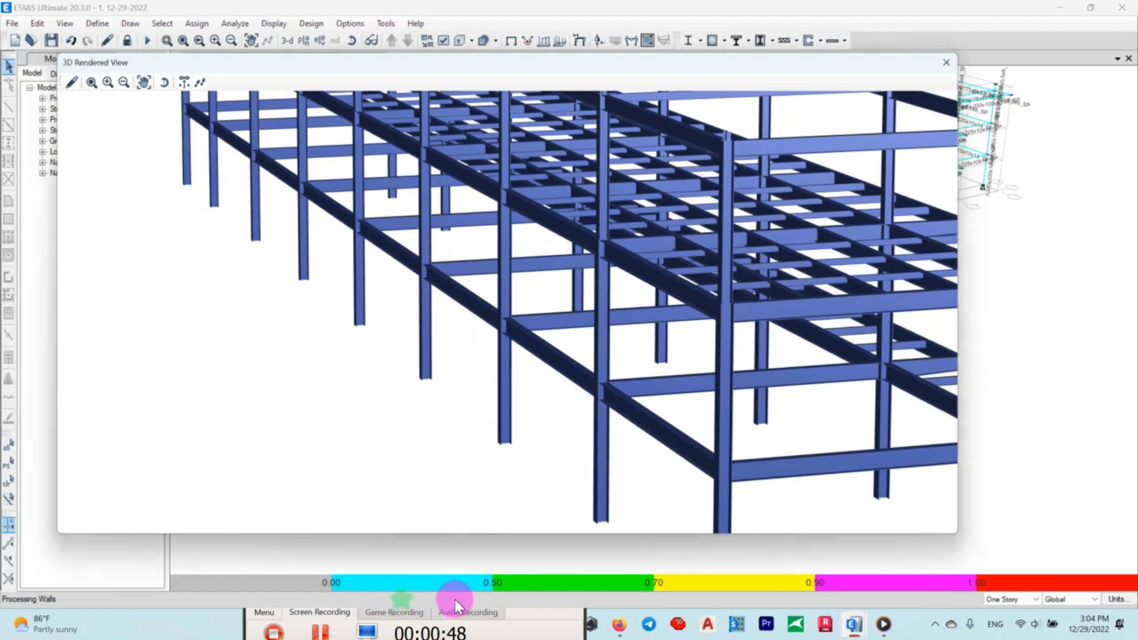
pyautogui.click(311, 622)
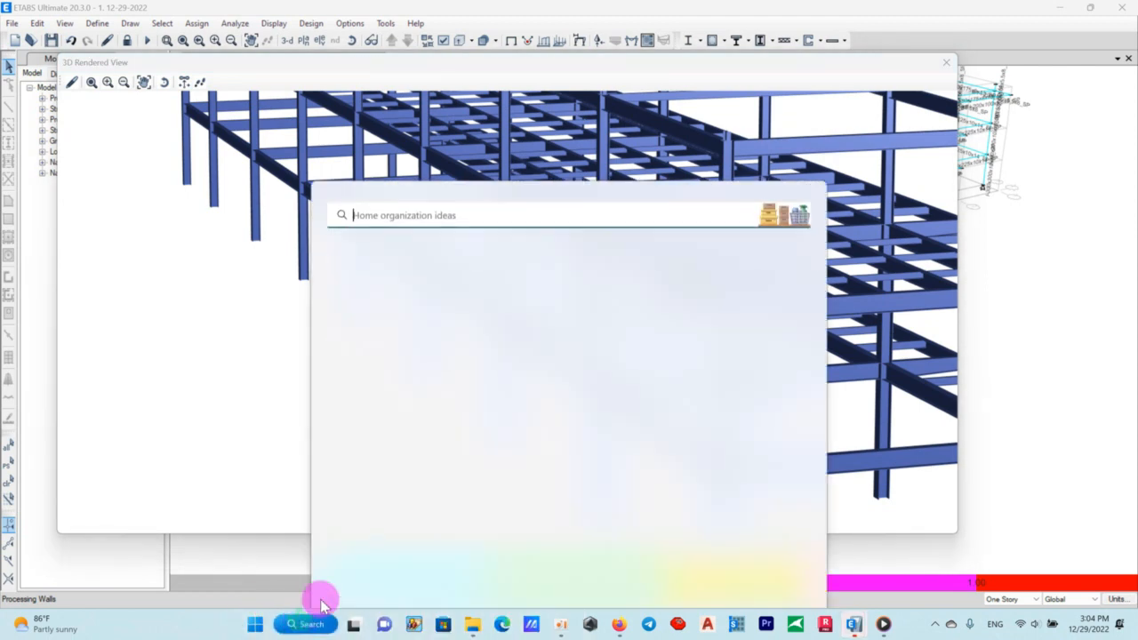
pyautogui.click(382, 311)
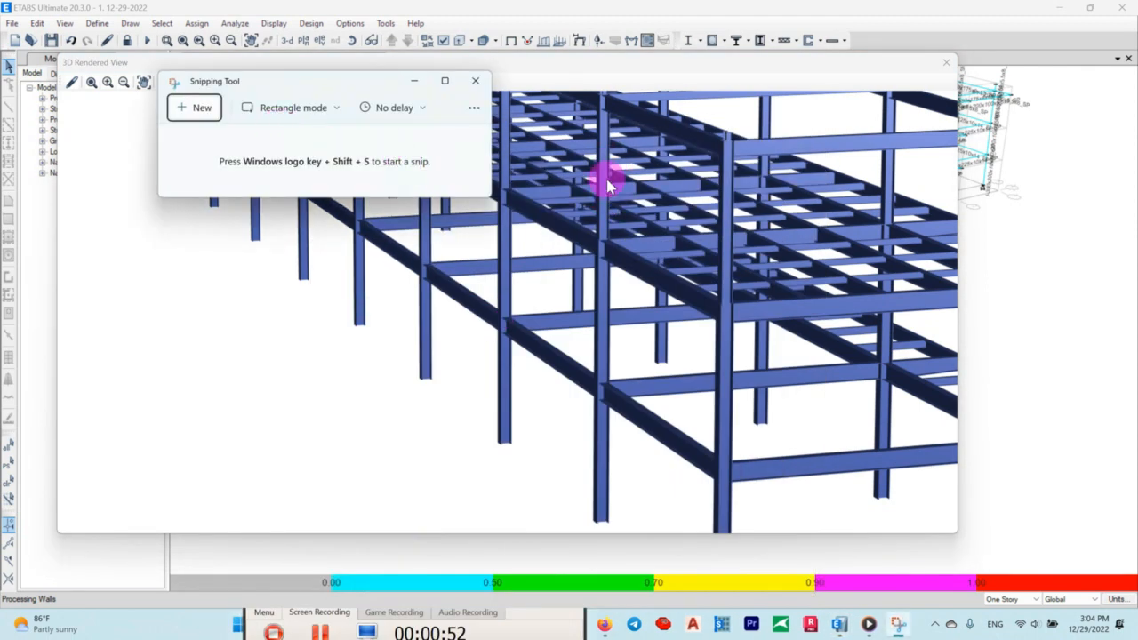
pyautogui.click(203, 108)
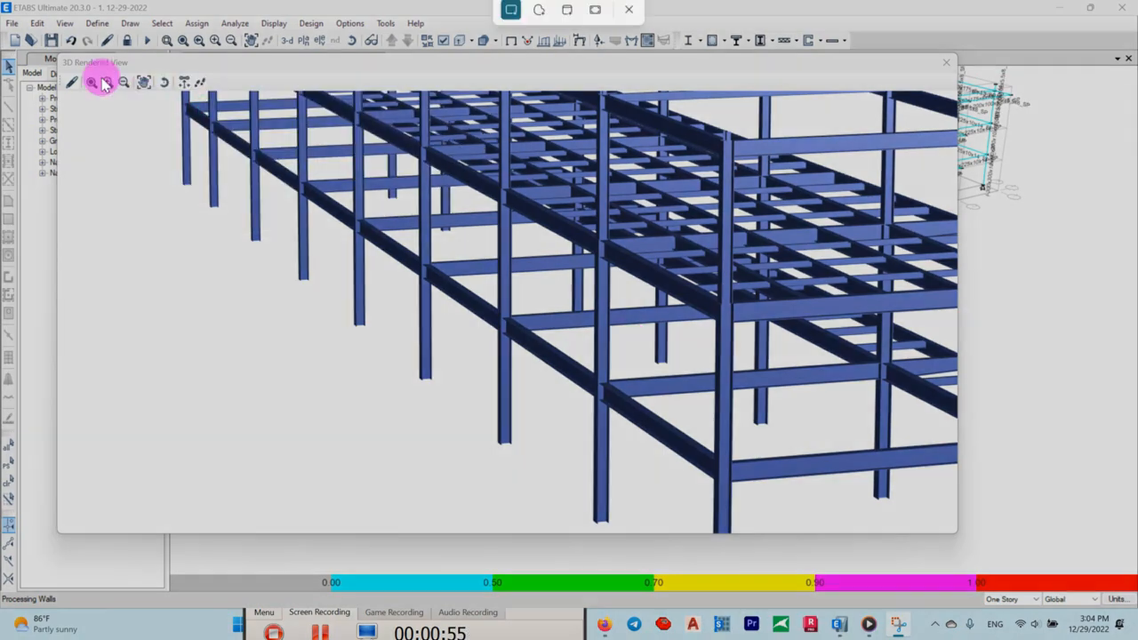
pyautogui.moveTo(59, 55); pyautogui.dragTo(935, 528)
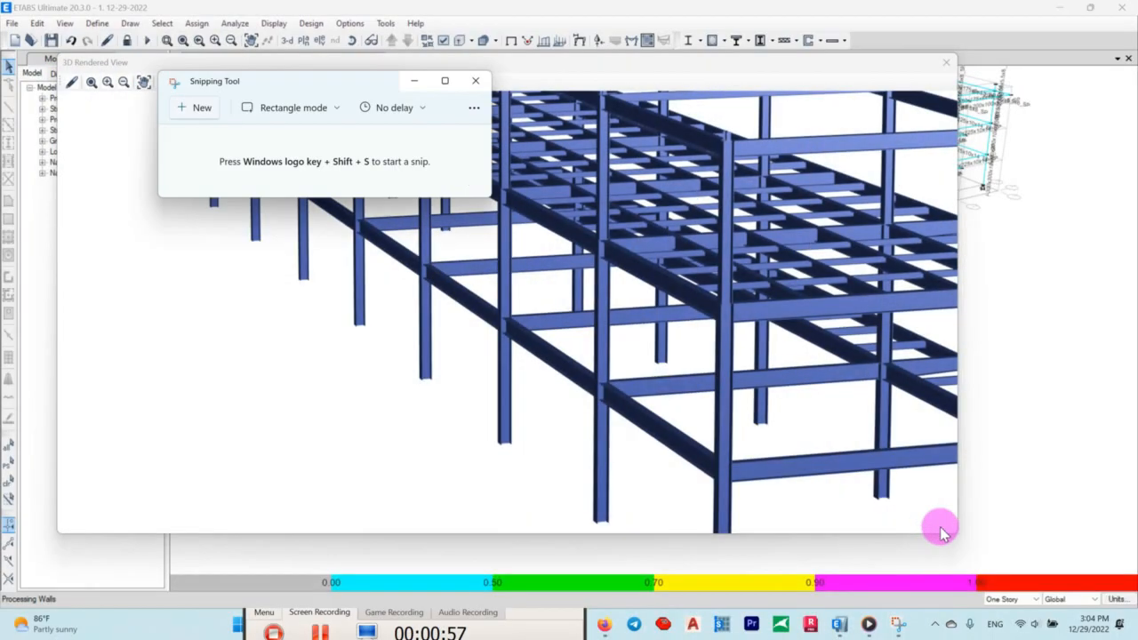
# Circle the lower beam-column joint in red on the snip, add an arrow and a handwritten note, and close Snipping Tool.
pyautogui.click(474, 108)
pyautogui.click(425, 197)
pyautogui.moveTo(660, 416)
pyautogui.mouseDown()
pyautogui.moveTo(655, 504)
pyautogui.moveTo(620, 476)
pyautogui.moveTo(449, 478)
pyautogui.moveTo(489, 491)
pyautogui.mouseUp()
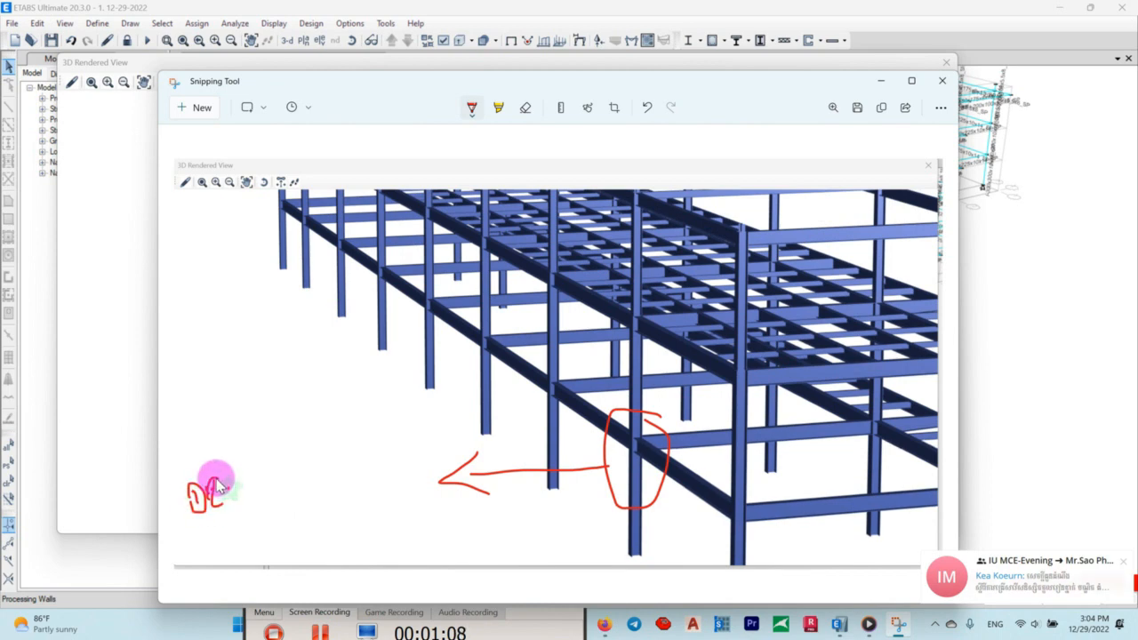
pyautogui.moveTo(230, 483)
pyautogui.mouseDown()
pyautogui.moveTo(312, 514)
pyautogui.moveTo(297, 468)
pyautogui.moveTo(305, 461)
pyautogui.mouseUp()
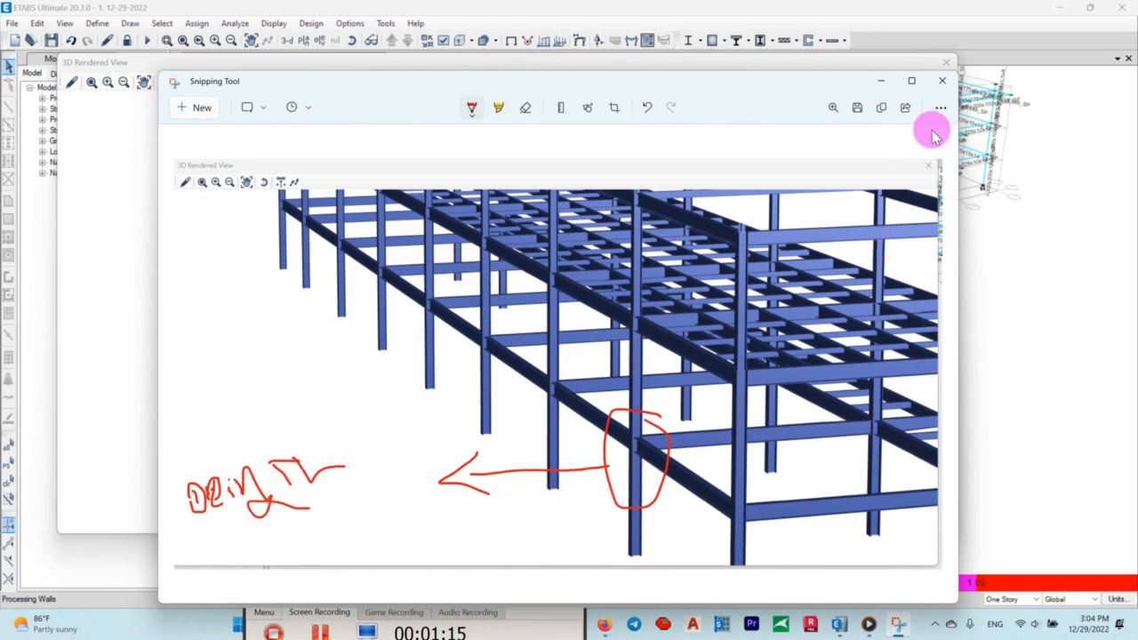
pyautogui.click(945, 83)
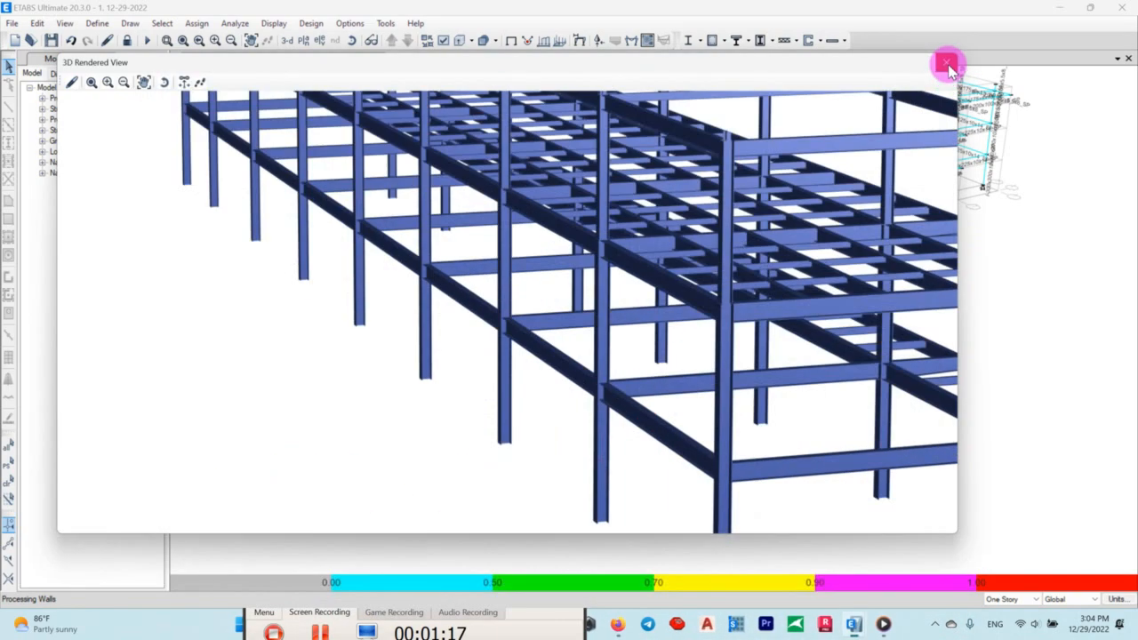
# Close the rendered view and select a lower-level beam-column joint together with its connected frames in the 3D model.
pyautogui.click(948, 62)
pyautogui.click(352, 40)
pyautogui.moveTo(457, 447); pyautogui.dragTo(669, 415)
pyautogui.scroll(5, 820, 284)
pyautogui.click(583, 440)
pyautogui.moveTo(583, 440); pyautogui.dragTo(541, 385)
pyautogui.moveTo(681, 445)
pyautogui.mouseDown()
pyautogui.moveTo(639, 315)
pyautogui.moveTo(638, 394)
pyautogui.mouseUp()
pyautogui.moveTo(462, 291); pyautogui.dragTo(613, 492)
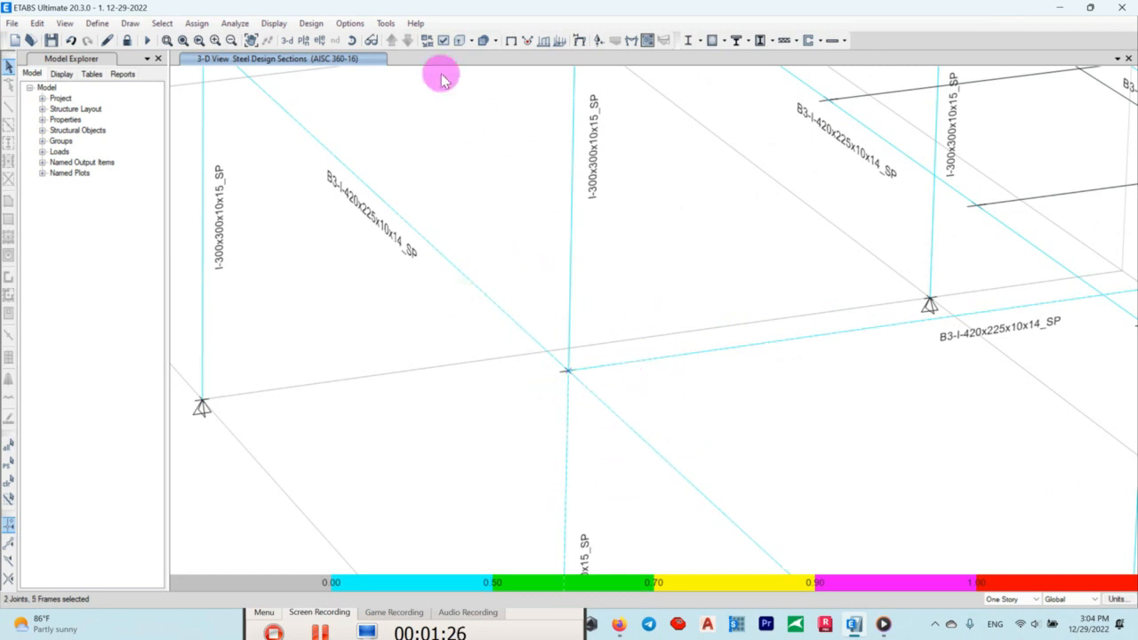
# Launch the IDEA StatiCa plugin for the selected joint and minimize its Code-check manager.
pyautogui.click(385, 23)
pyautogui.click(402, 79)
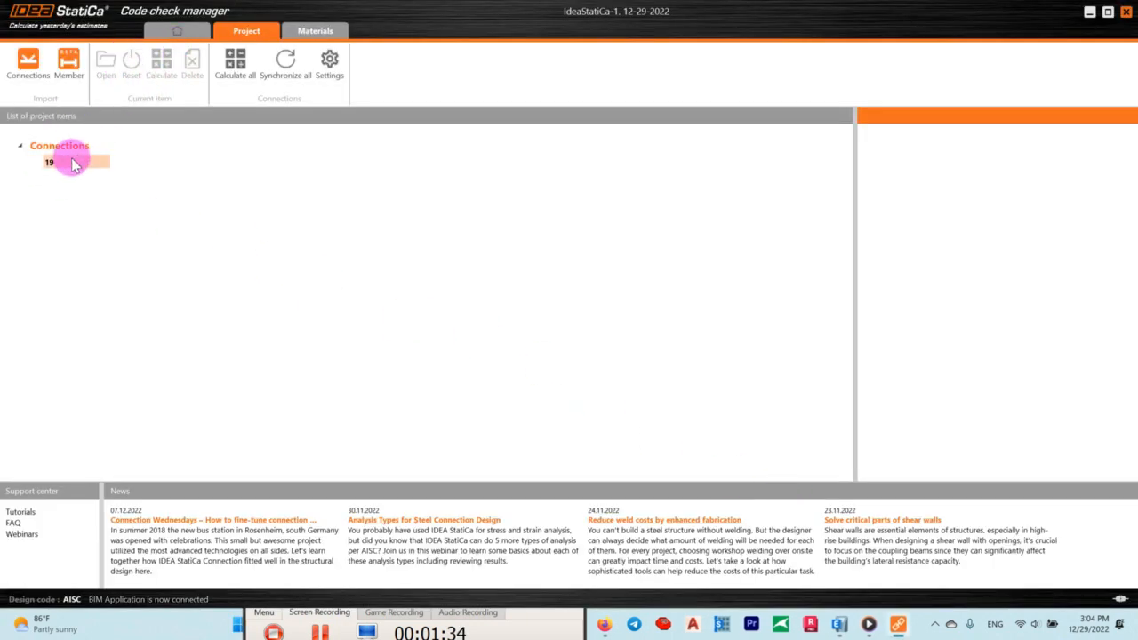
pyautogui.click(1090, 13)
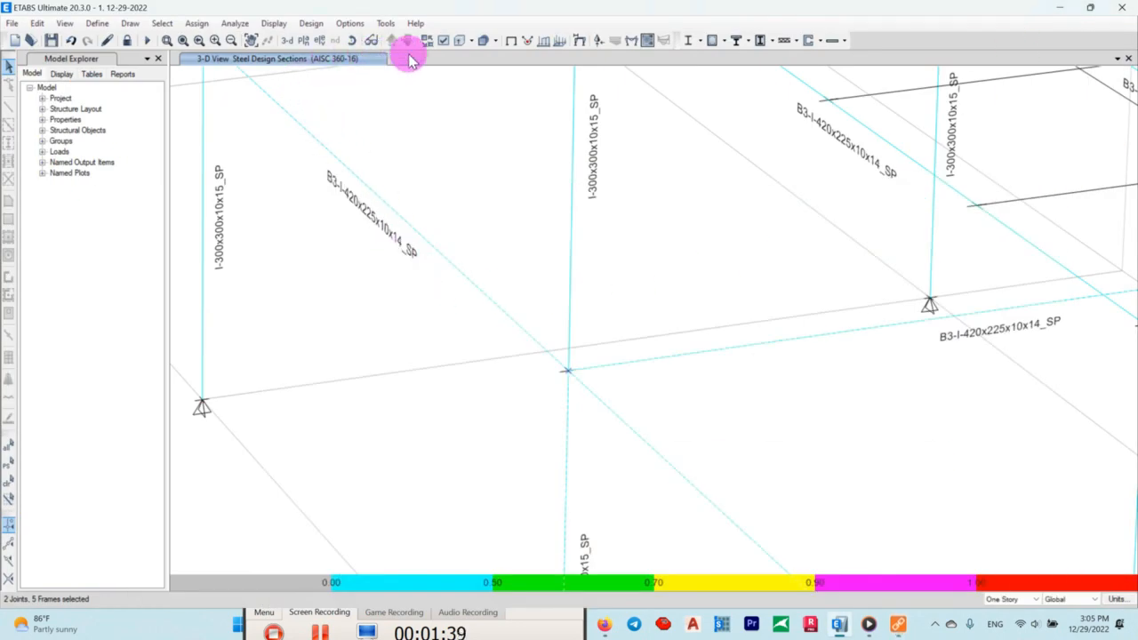
# Turn on the joint unique names in the 3D view options and close the dialog.
pyautogui.click(444, 40)
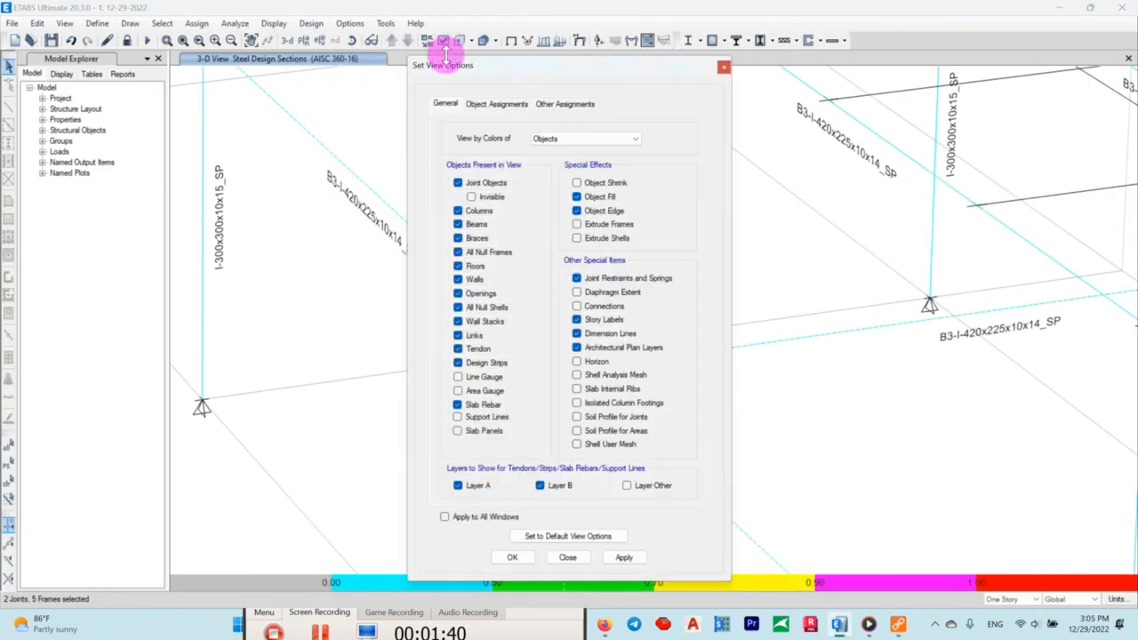
pyautogui.click(495, 104)
pyautogui.click(626, 558)
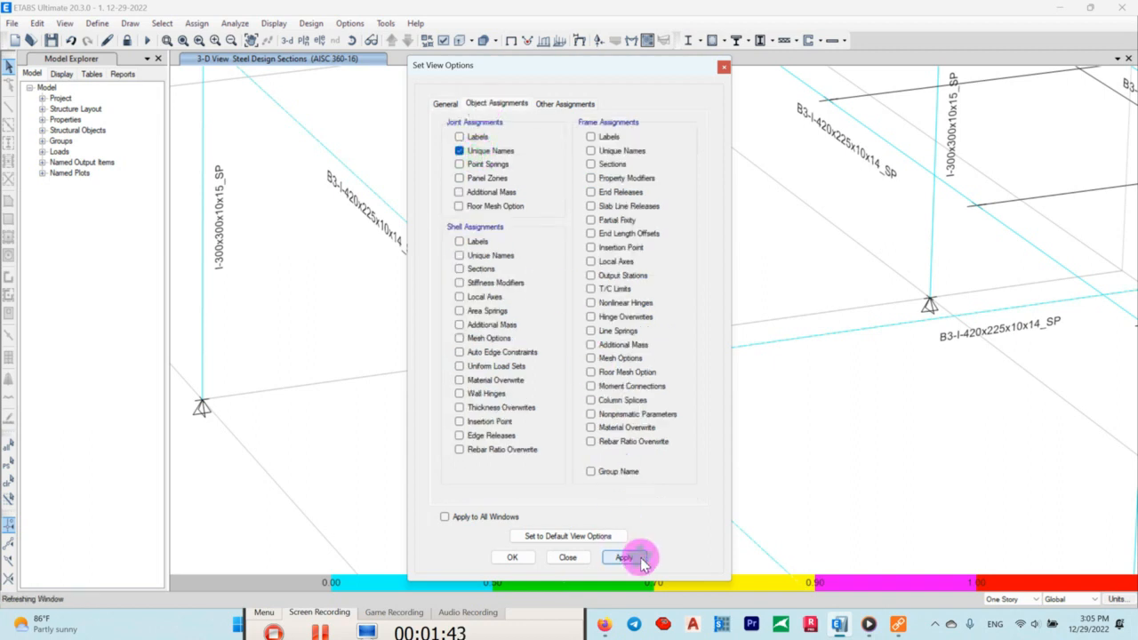
pyautogui.moveTo(591, 68); pyautogui.dragTo(907, 63)
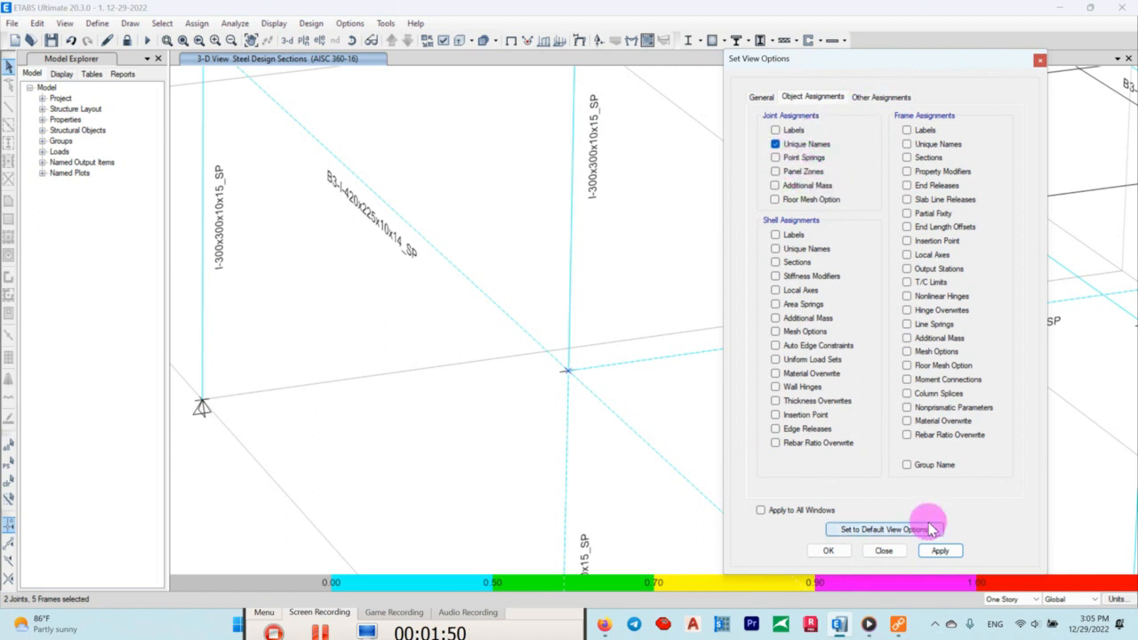
pyautogui.click(938, 551)
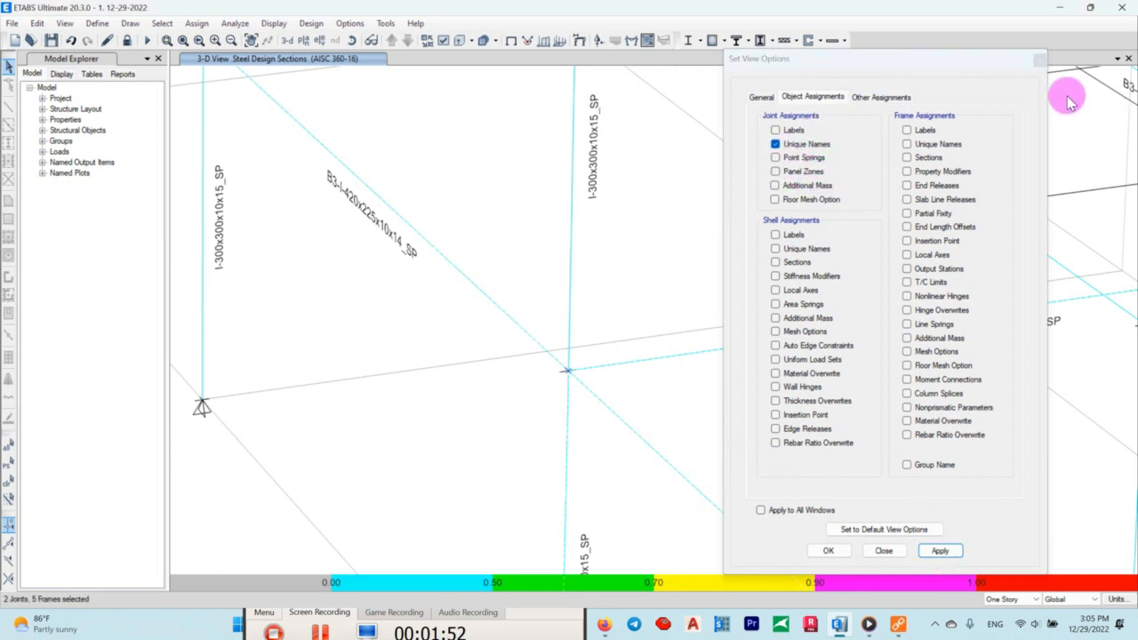
pyautogui.click(1041, 60)
# Switch to the IDEA StatiCa Code-check manager and delete connection 19 from the project.
pyautogui.click(1059, 8)
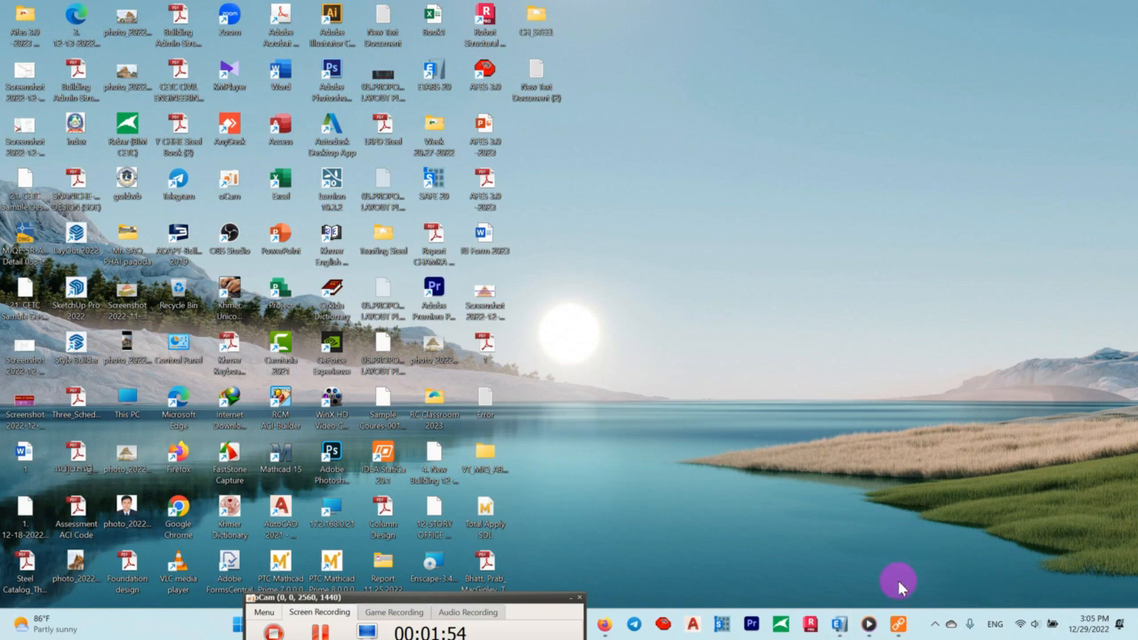
pyautogui.click(898, 624)
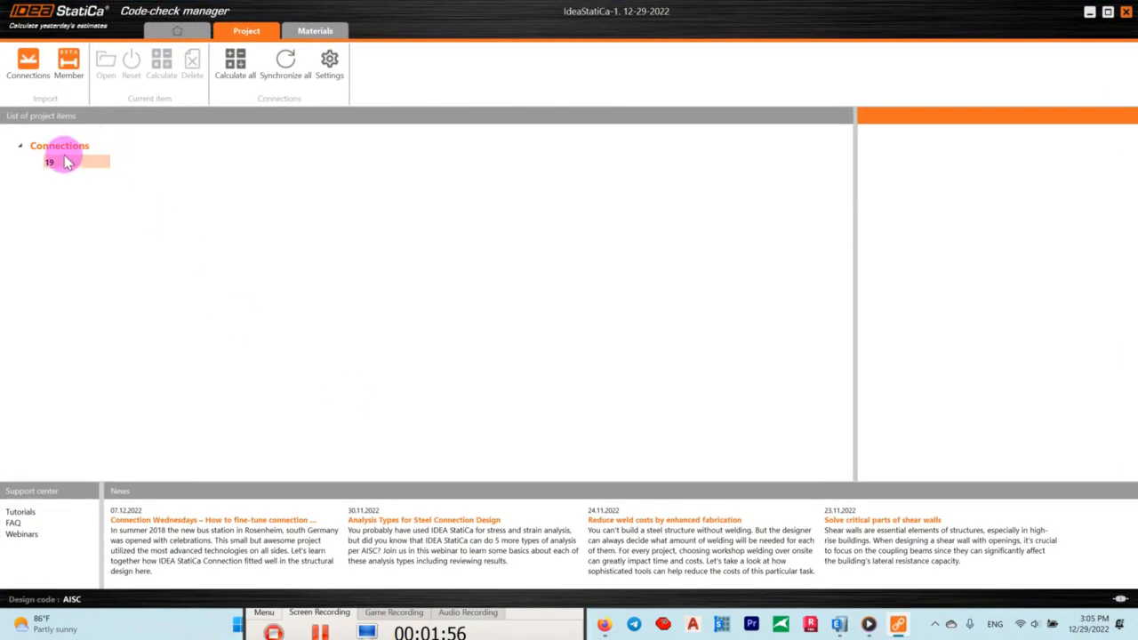
pyautogui.click(58, 162)
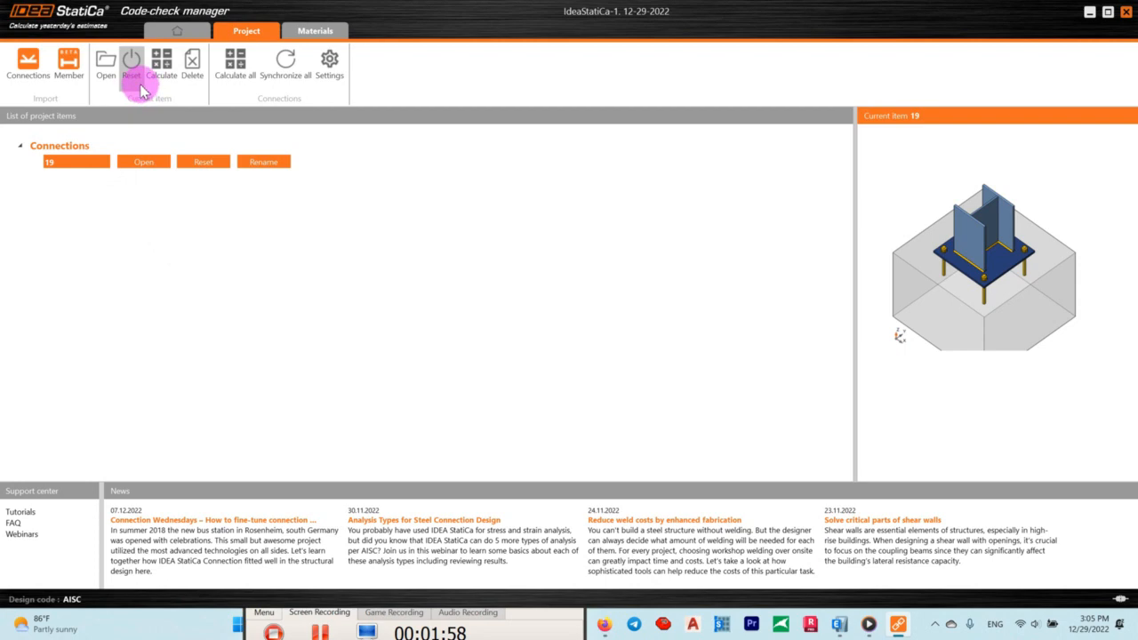
pyautogui.click(192, 63)
pyautogui.click(602, 346)
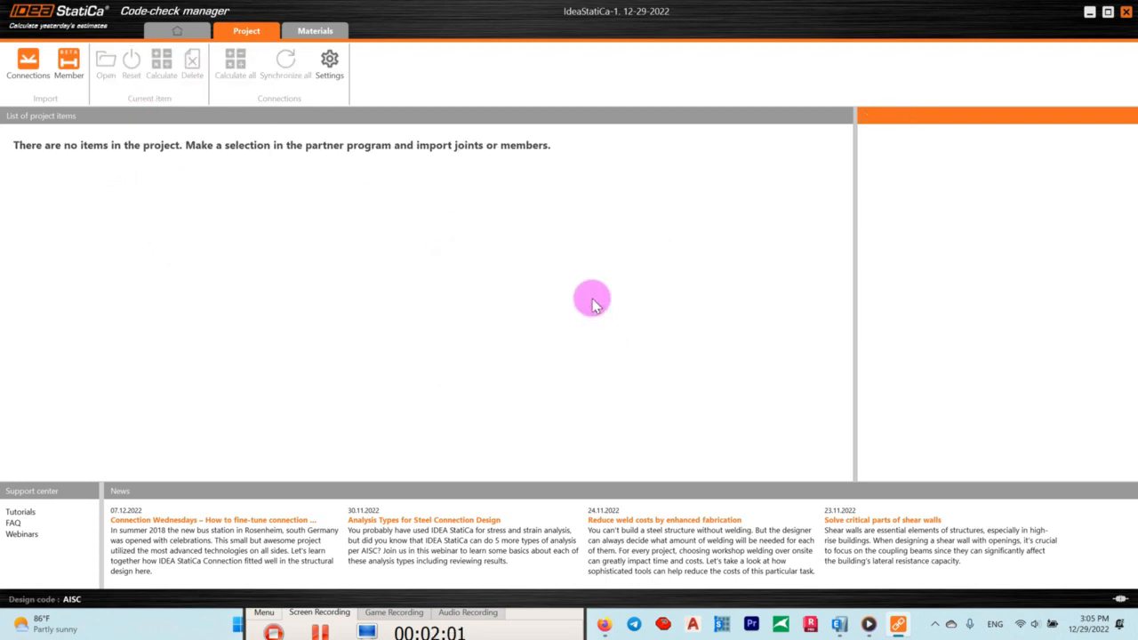
# Close the Code-check manager, dismiss the plugin message and return to the ETABS model.
pyautogui.click(1126, 13)
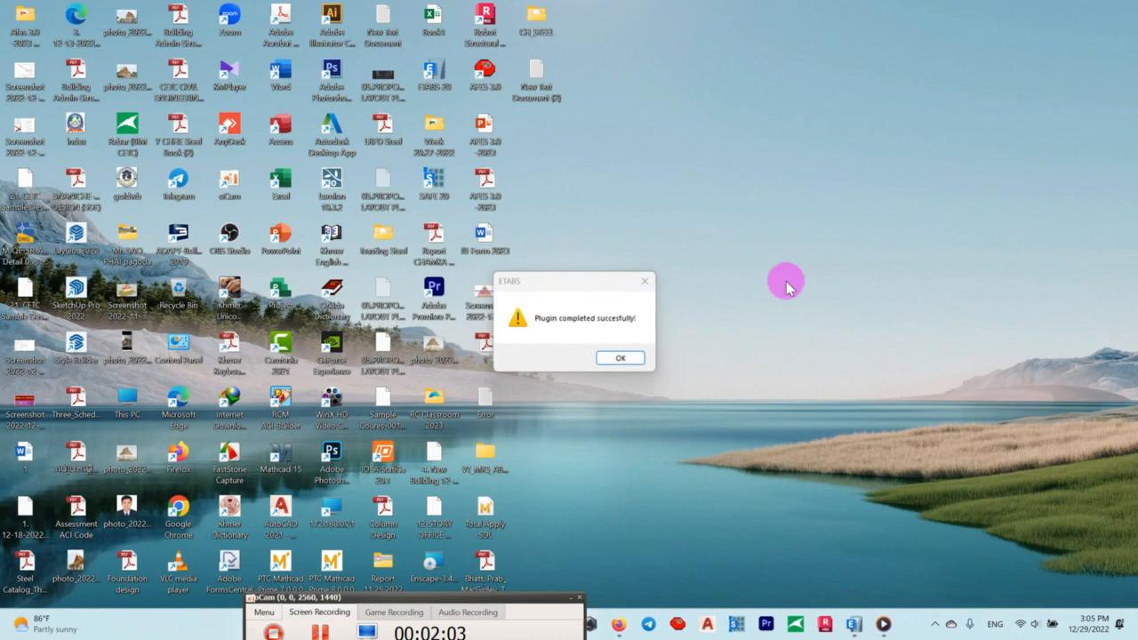
pyautogui.click(614, 356)
pyautogui.click(856, 626)
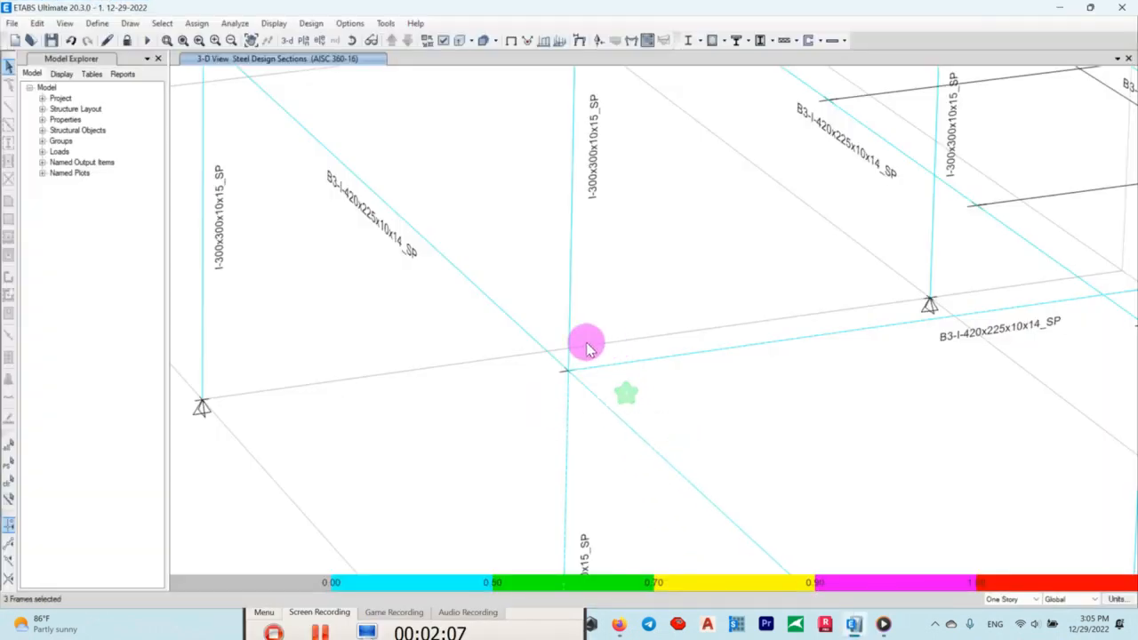
# Select the lower-level beam-column joint and the four frames meeting at it.
pyautogui.moveTo(495, 310); pyautogui.dragTo(619, 516)
pyautogui.moveTo(679, 452); pyautogui.dragTo(597, 446)
pyautogui.click(551, 354)
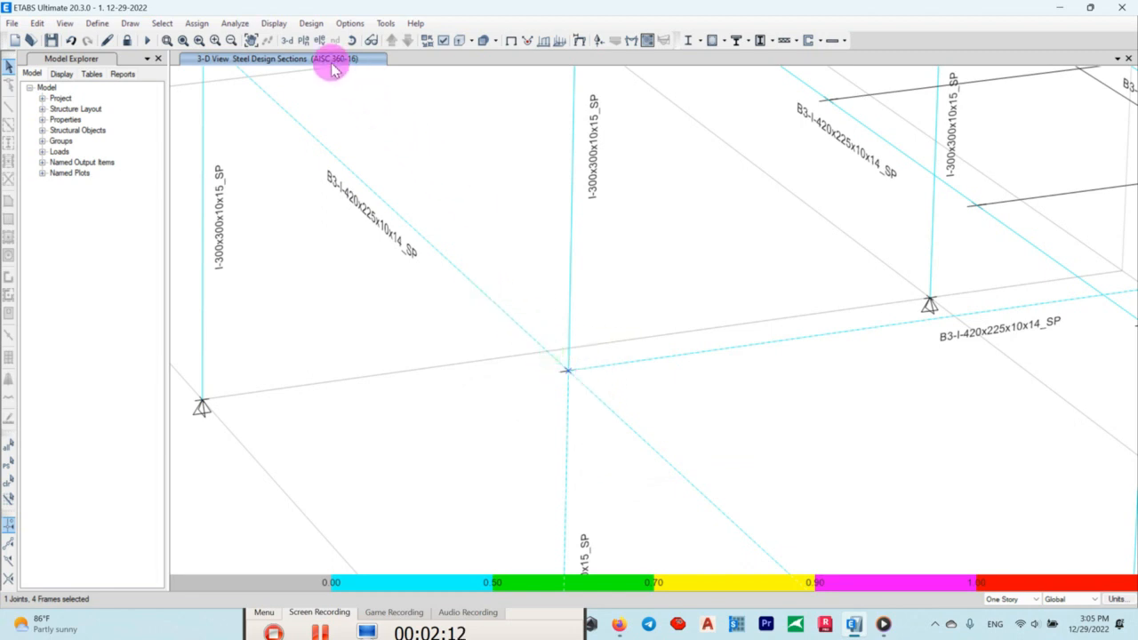
# Launch the IDEA StatiCa plugin again and import the selected joint as a connection.
pyautogui.click(385, 23)
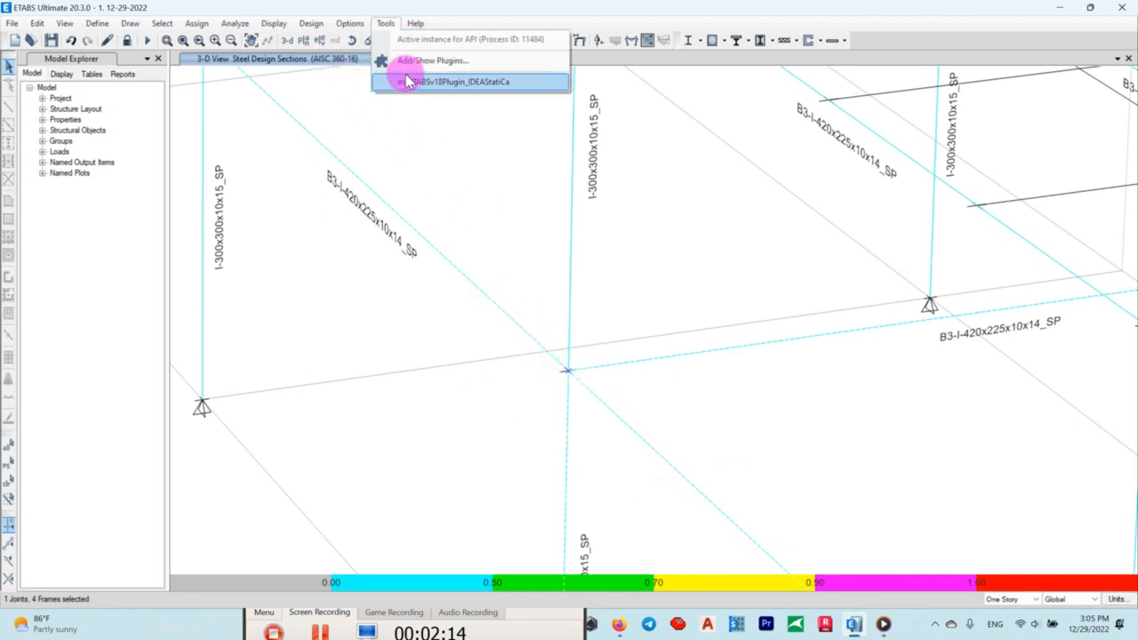
pyautogui.click(523, 81)
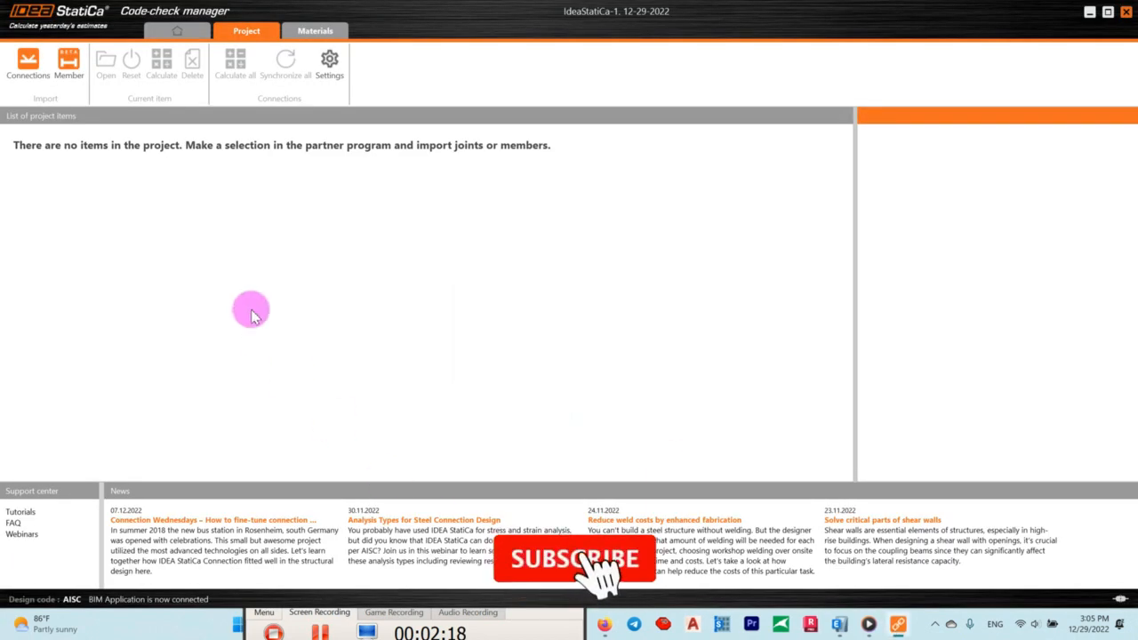
pyautogui.click(31, 66)
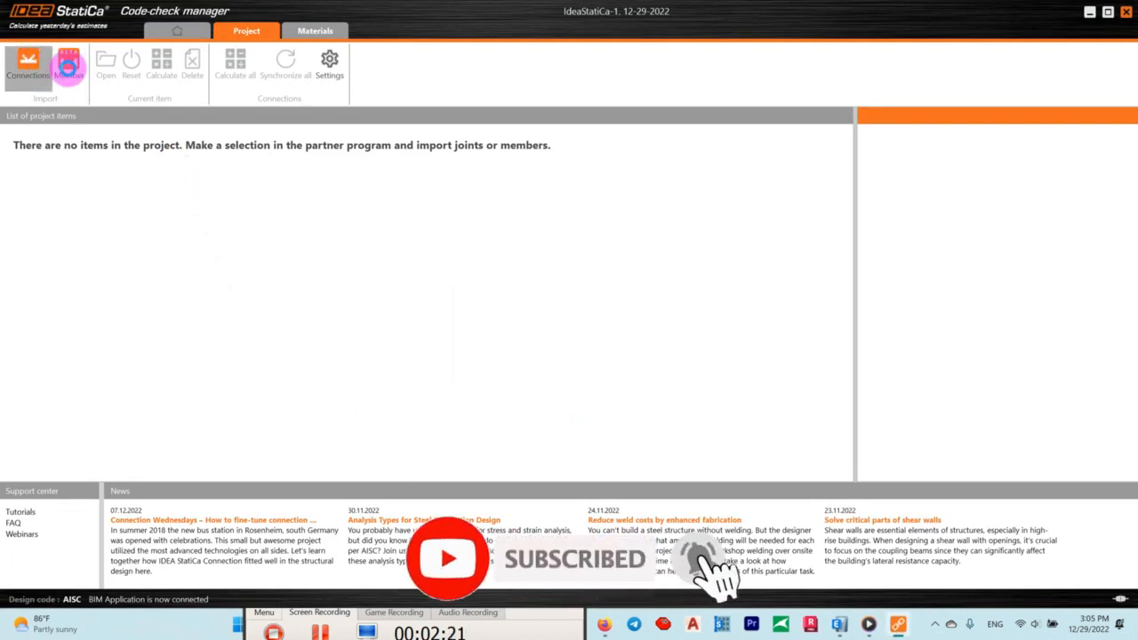
pyautogui.hotkey('alt', 'Tab')
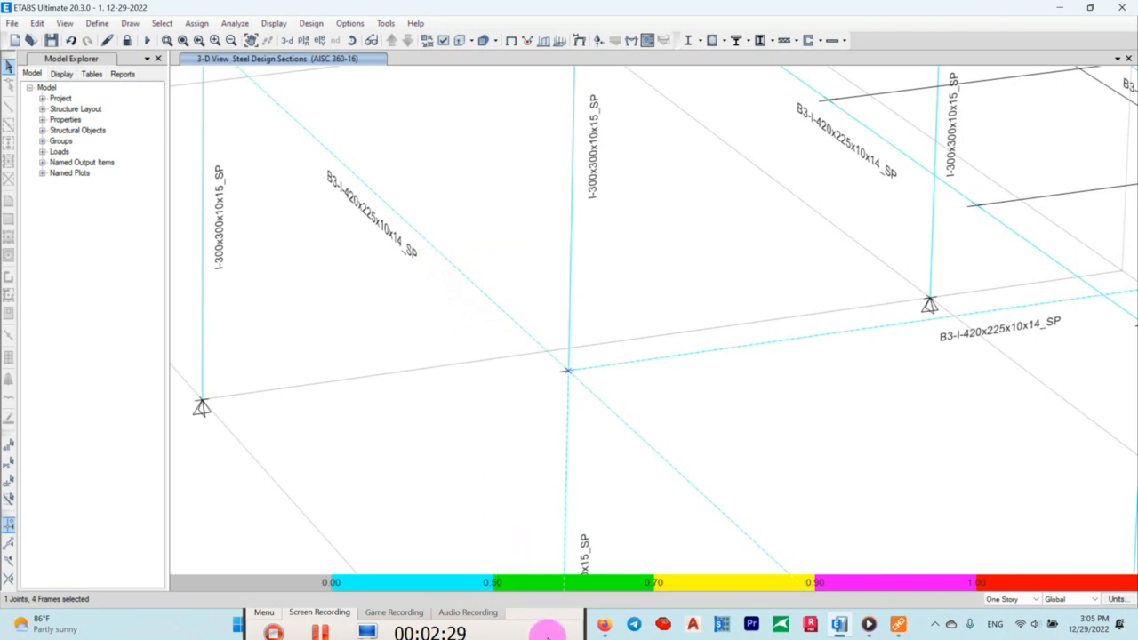
pyautogui.click(548, 637)
pyautogui.moveTo(471, 605); pyautogui.dragTo(247, 607)
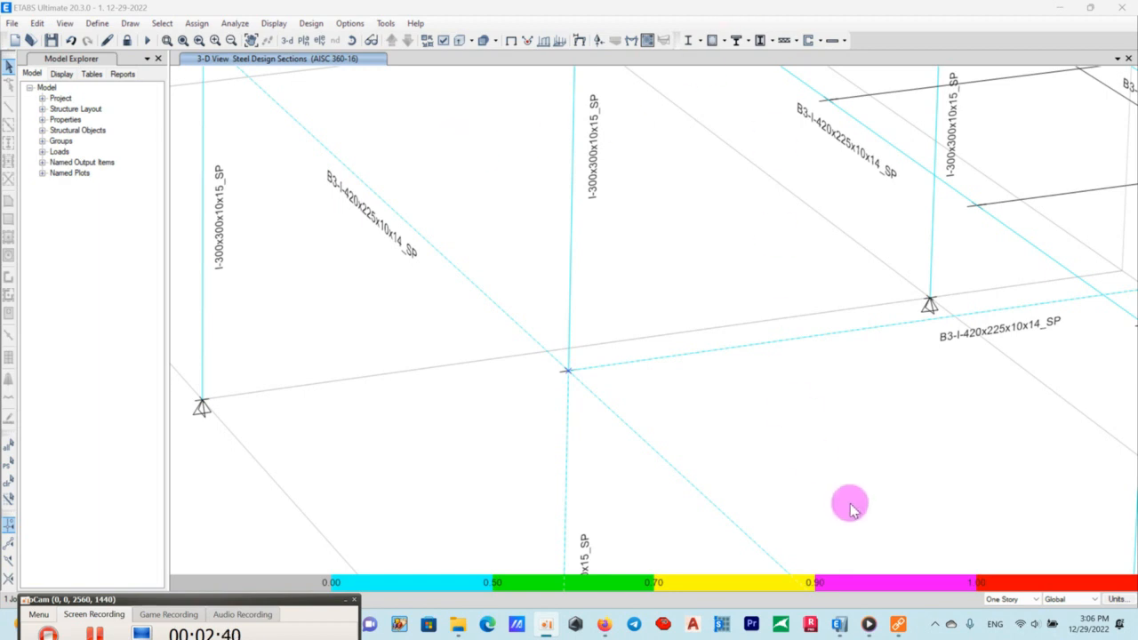
# Switch back to IDEA StatiCa and open the imported connection 12 for design.
pyautogui.click(898, 625)
pyautogui.click(40, 161)
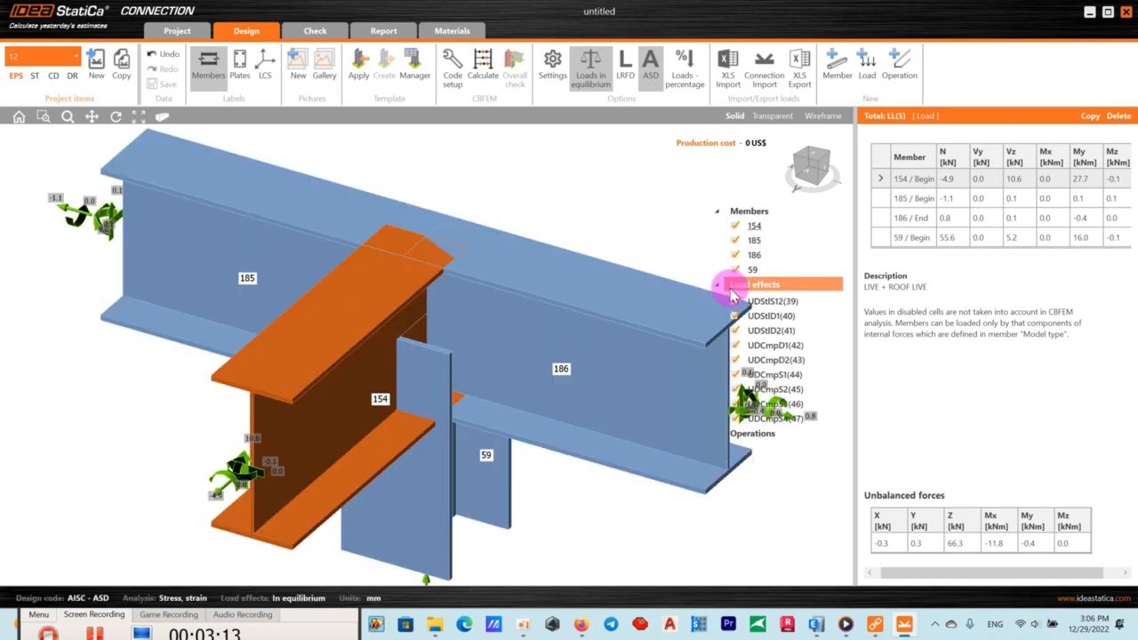
# Collapse the load effects list and examine the arrangement of the connected members in the joint model.
pyautogui.click(706, 284)
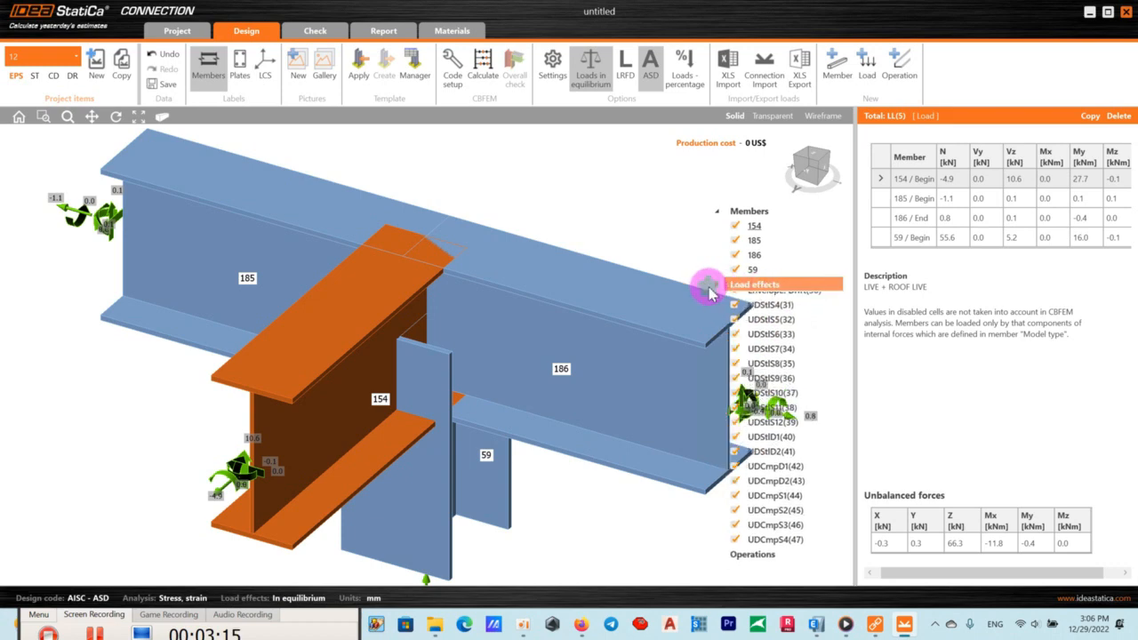
pyautogui.rightClick(812, 281)
pyautogui.click(853, 324)
pyautogui.click(597, 216)
pyautogui.scroll(-2, 419, 252)
pyautogui.click(115, 116)
pyautogui.moveTo(312, 293); pyautogui.dragTo(457, 394)
# Switch to ETABS and inspect the matching lower beam-column joints in the rendered 3D view.
pyautogui.click(815, 625)
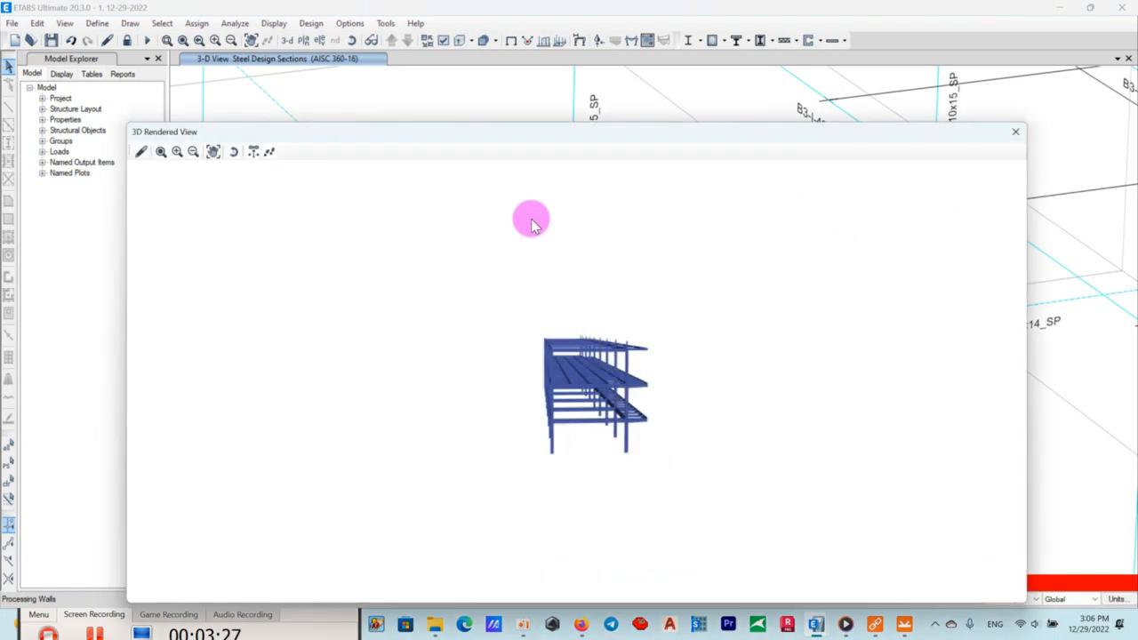
pyautogui.scroll(4, 589, 349)
pyautogui.moveTo(578, 380); pyautogui.dragTo(861, 412)
pyautogui.scroll(4, 861, 411)
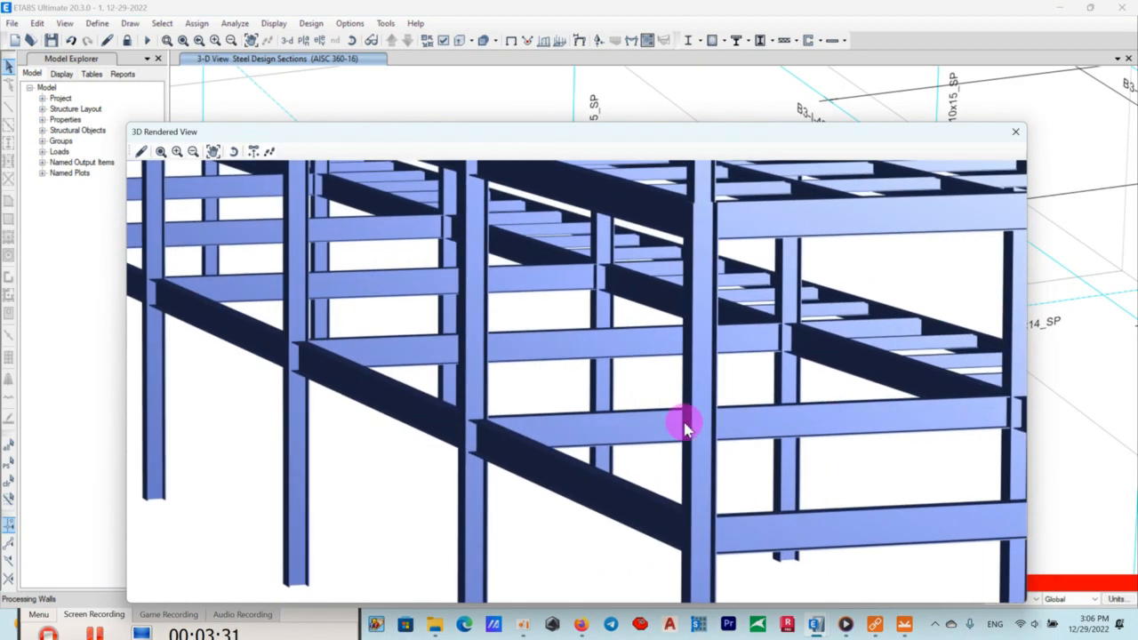
# Examine the neighbouring beam-column joints of the steel frame in the rendered view, then close it.
pyautogui.scroll(-1, 529, 329)
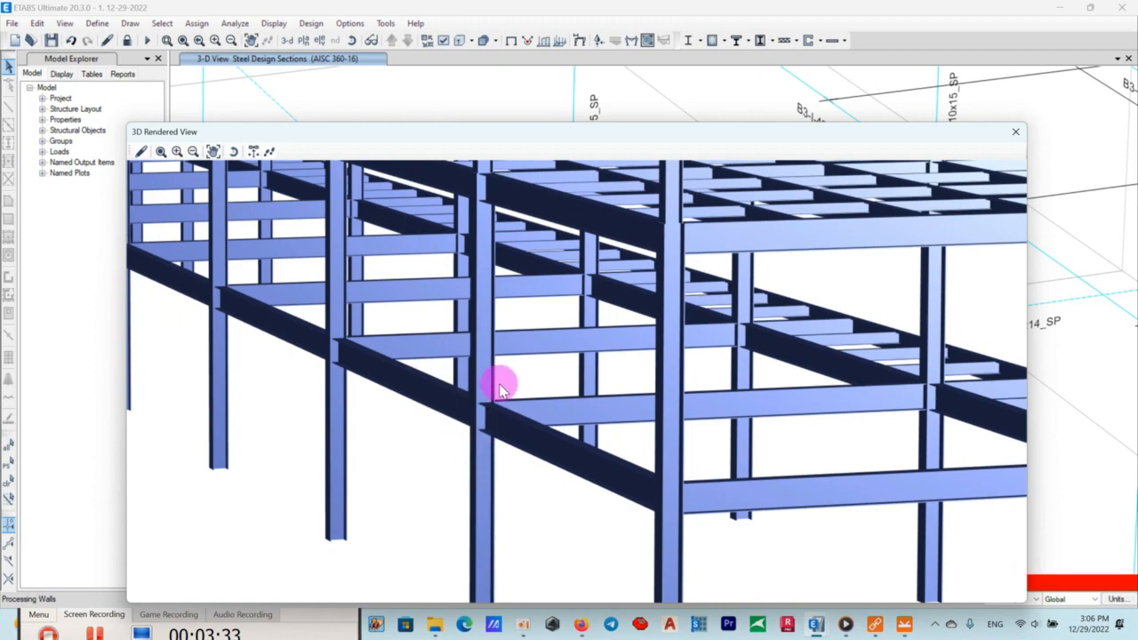
pyautogui.scroll(-2, 730, 381)
pyautogui.moveTo(697, 406); pyautogui.dragTo(892, 212)
pyautogui.click(1016, 132)
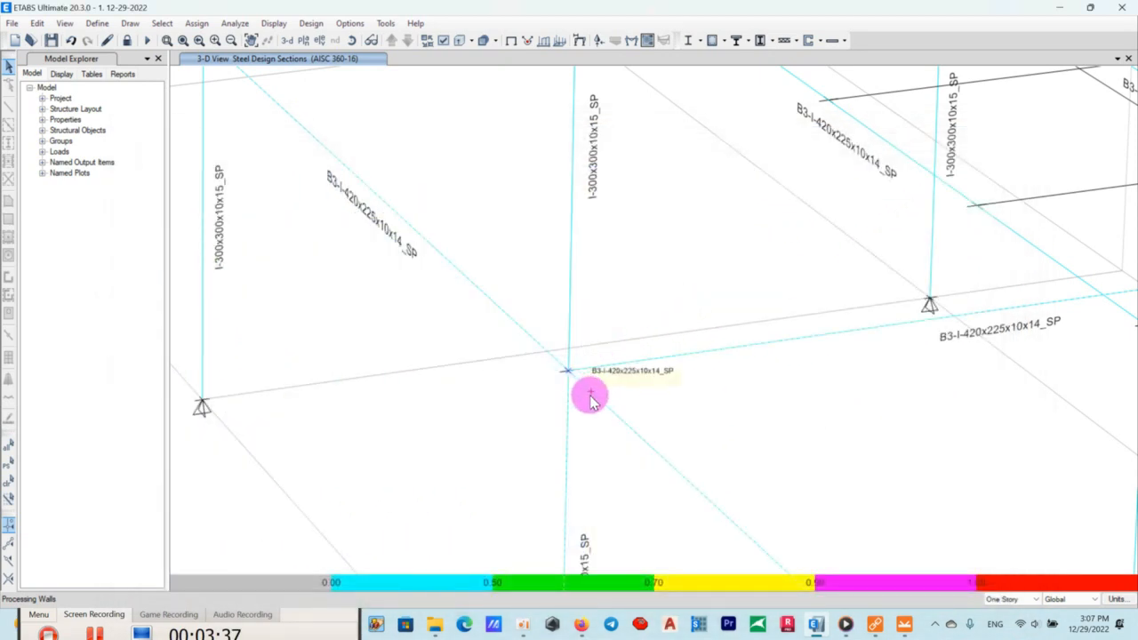
# Isolate the selected joint members in the 3D view and show them as an undeformed, extruded model.
pyautogui.rightClick(521, 219)
pyautogui.click(554, 287)
pyautogui.scroll(-5, 569, 293)
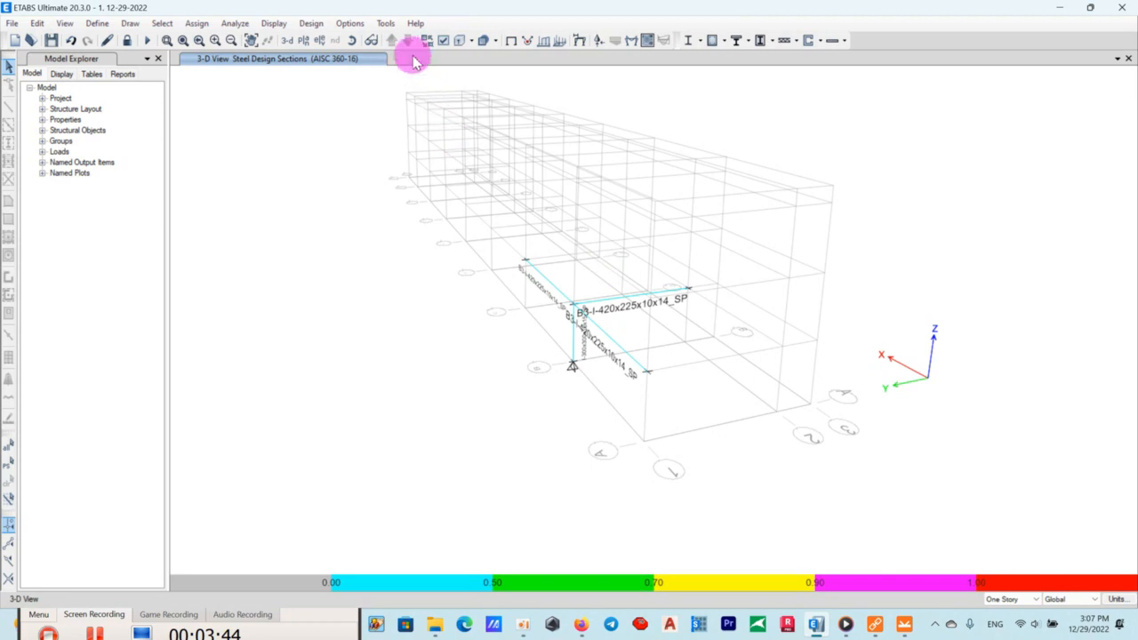
pyautogui.click(512, 41)
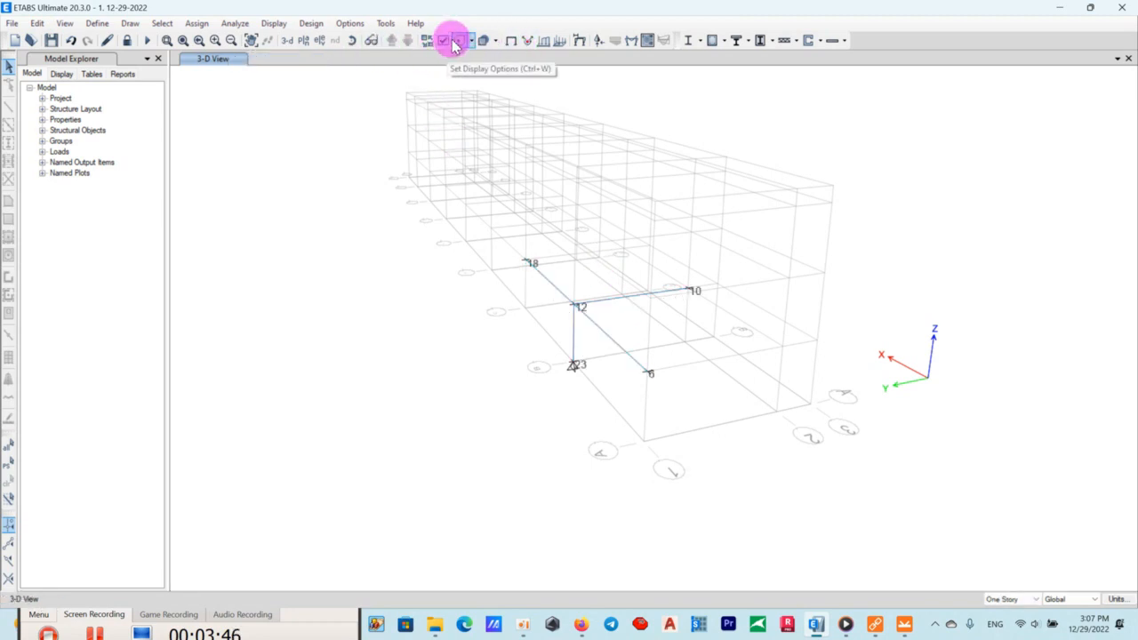
pyautogui.scroll(5, 587, 312)
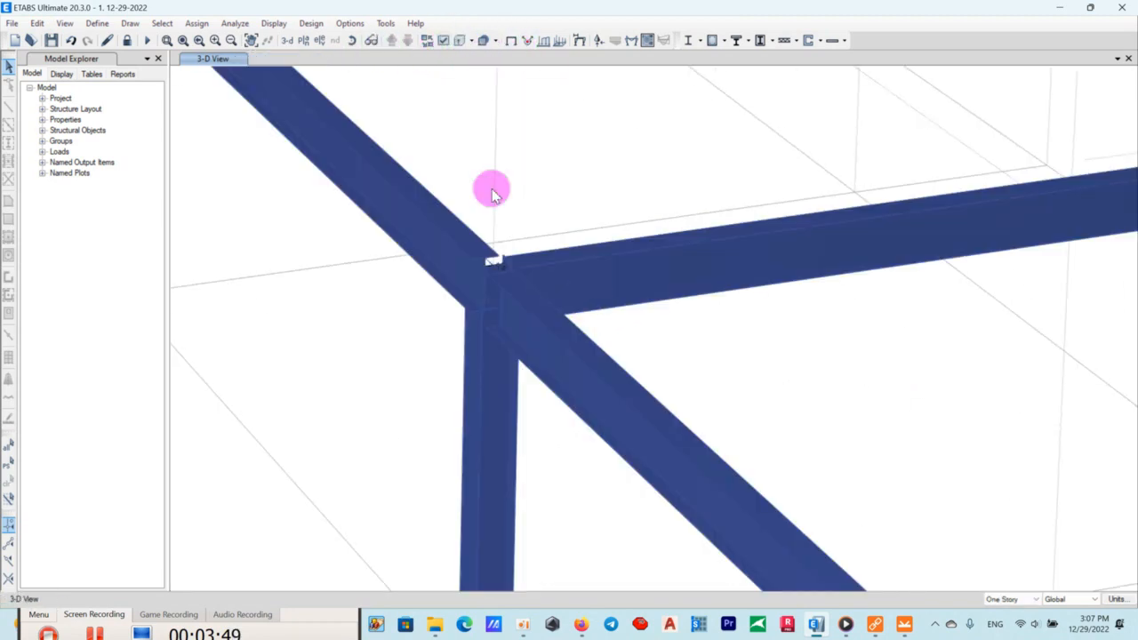
pyautogui.scroll(-5, 454, 290)
pyautogui.scroll(5, 462, 287)
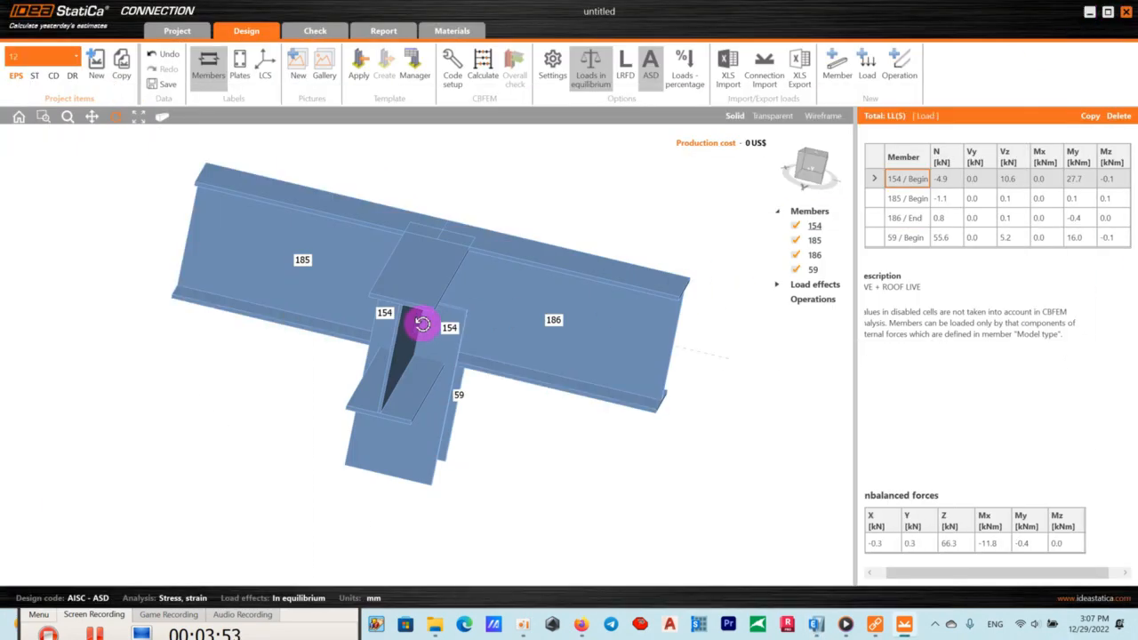
# Switch to IDEA StatiCa and change the geometrical type of column member 59 so it runs continuously through the joint.
pyautogui.moveTo(427, 323); pyautogui.dragTo(501, 311, button='right')
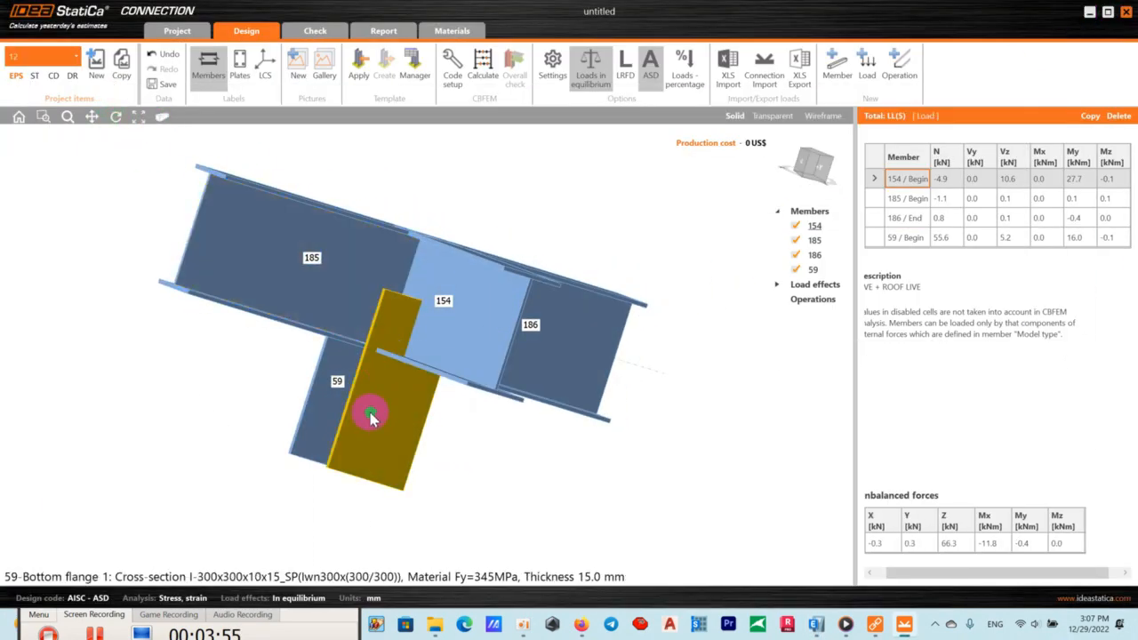
pyautogui.click(372, 414)
pyautogui.click(1014, 205)
pyautogui.click(907, 220)
# Examine from several sides how beams 185, 186 and 154 meet the column.
pyautogui.click(378, 256)
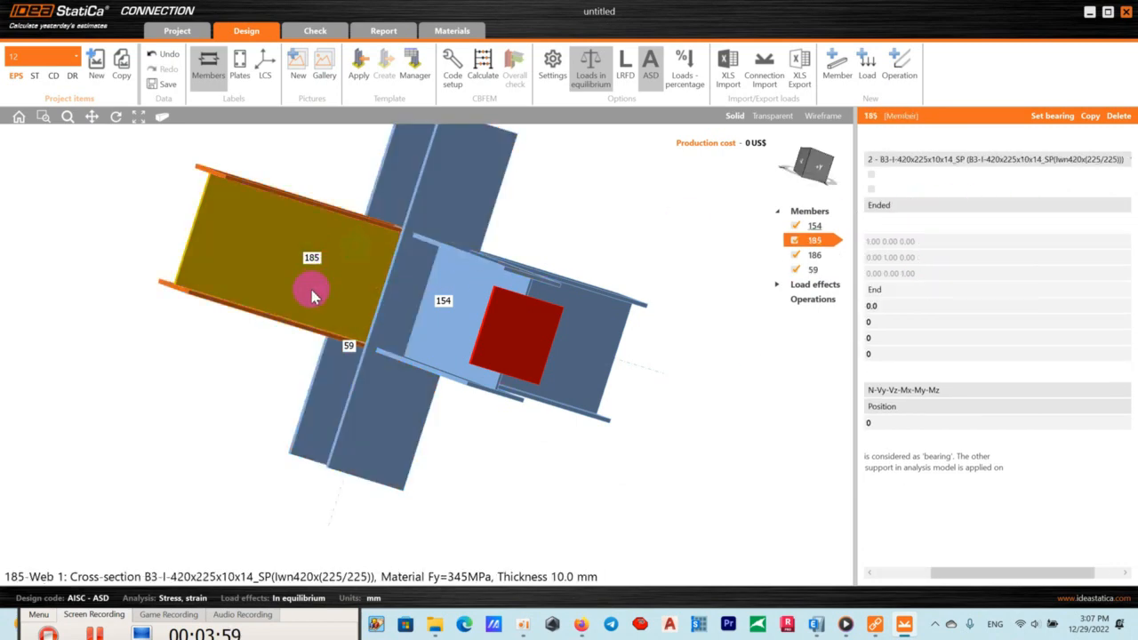
pyautogui.click(116, 117)
pyautogui.moveTo(259, 211); pyautogui.dragTo(484, 203)
pyautogui.scroll(2, 479, 254)
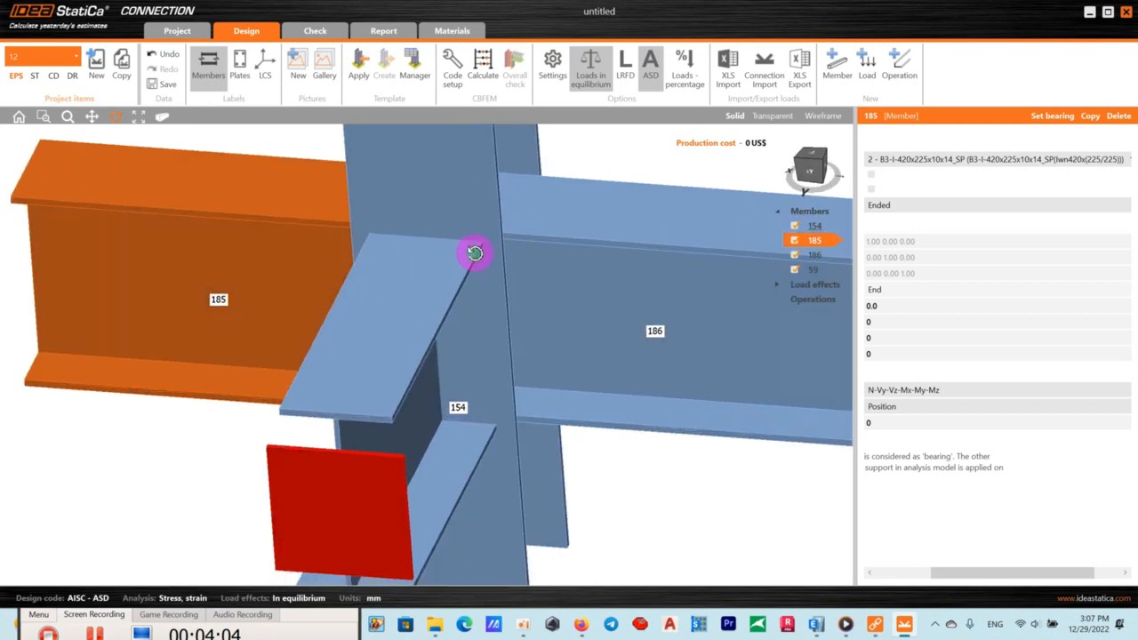
pyautogui.click(118, 118)
pyautogui.scroll(-4, 406, 256)
pyautogui.click(521, 293)
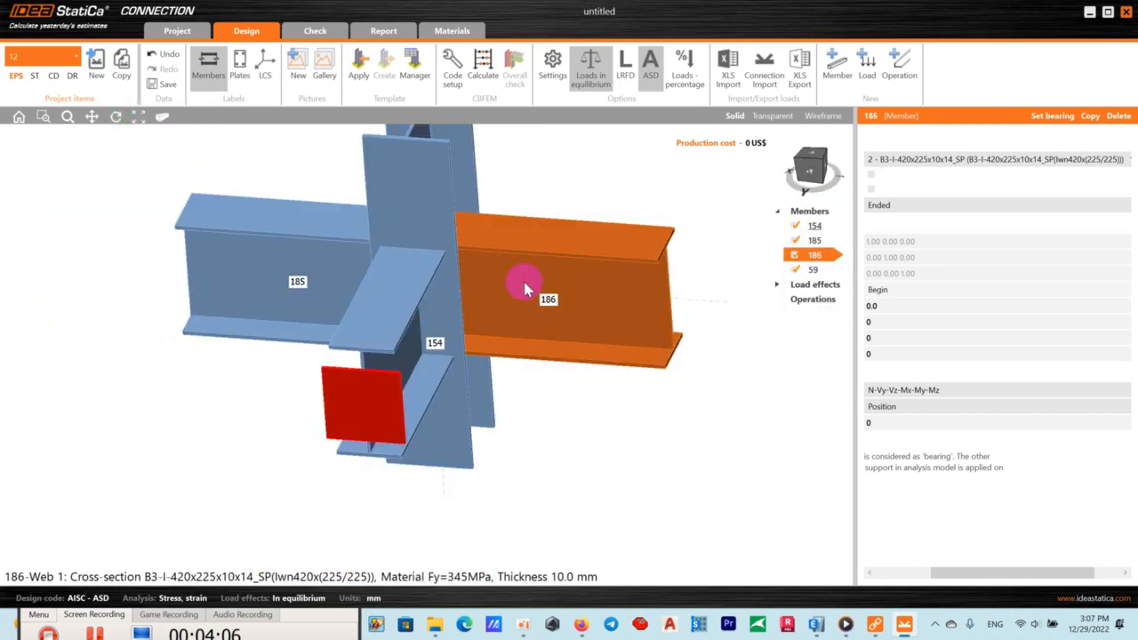
pyautogui.scroll(-3, 522, 293)
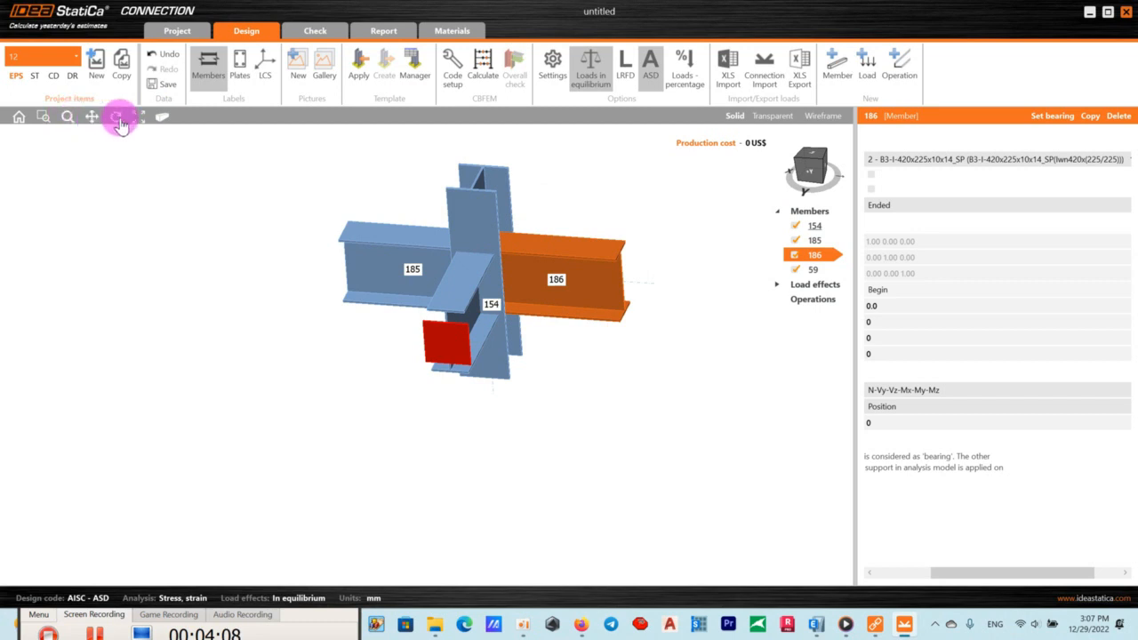
pyautogui.click(18, 116)
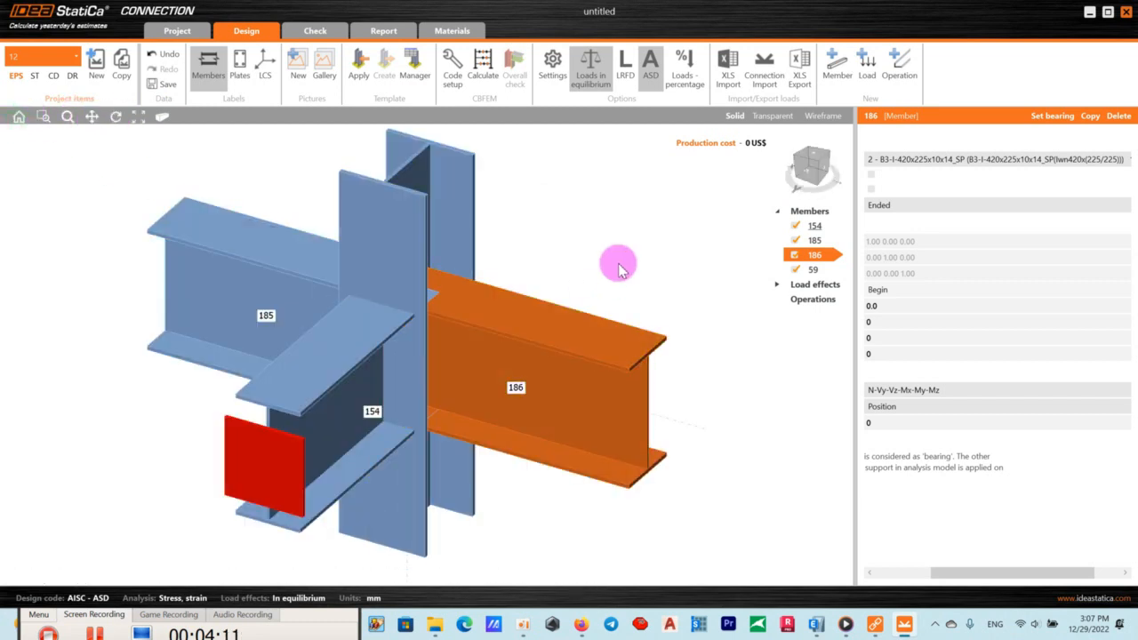
pyautogui.click(125, 121)
pyautogui.moveTo(457, 297); pyautogui.dragTo(333, 264)
pyautogui.click(114, 117)
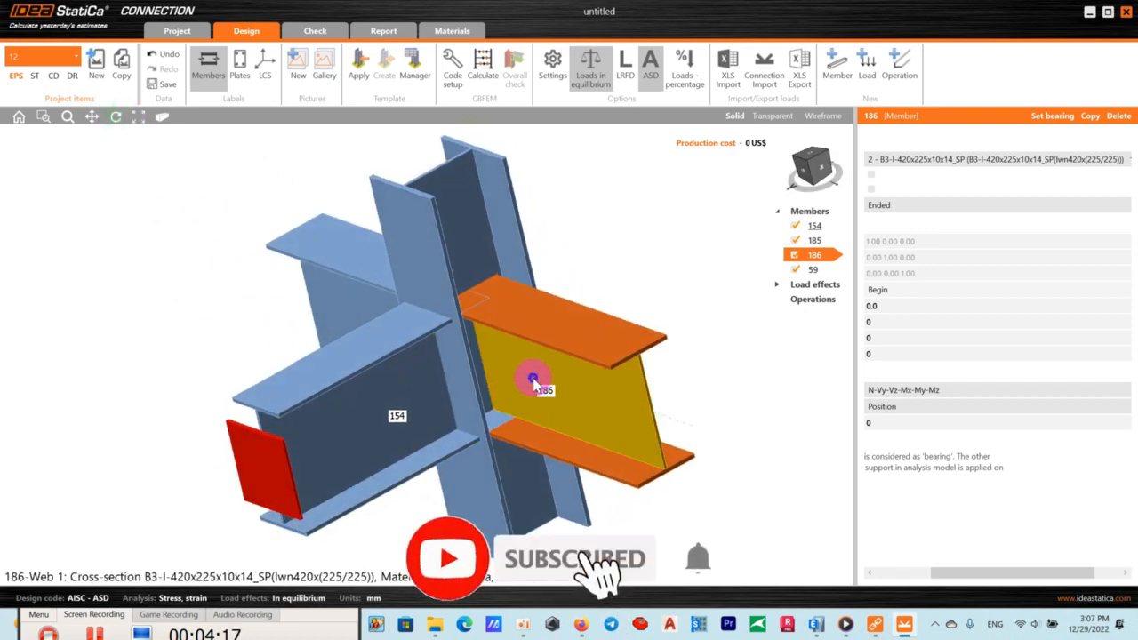
# Try to find a ready-made connection template for beam 186 with column 59 and with beam 154.
pyautogui.rightClick(533, 384)
pyautogui.click(593, 415)
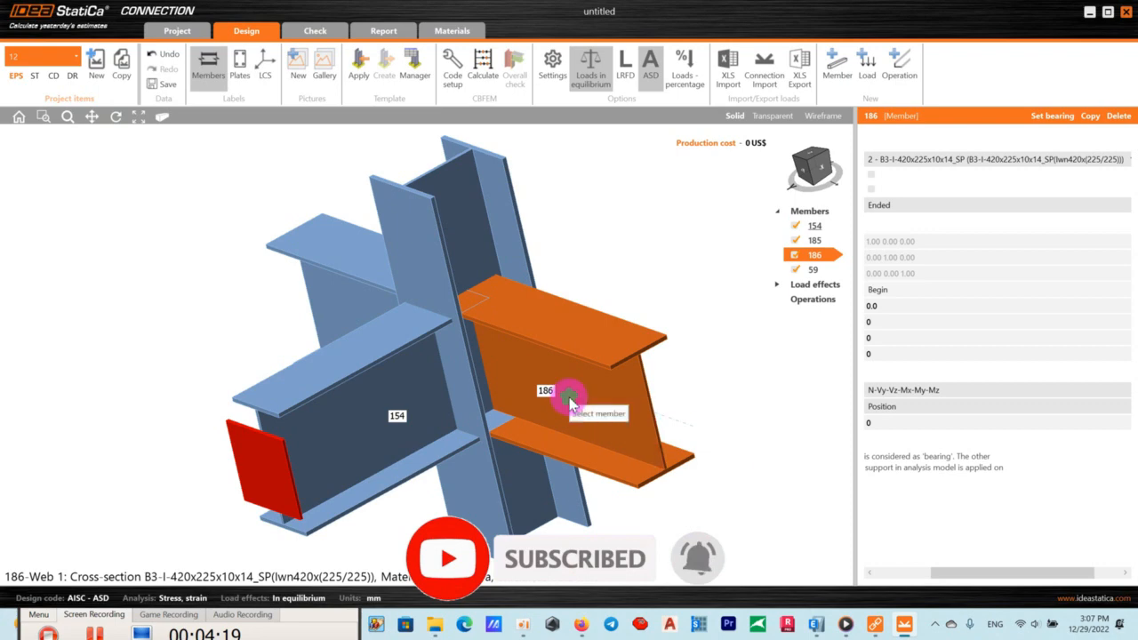
pyautogui.click(585, 412)
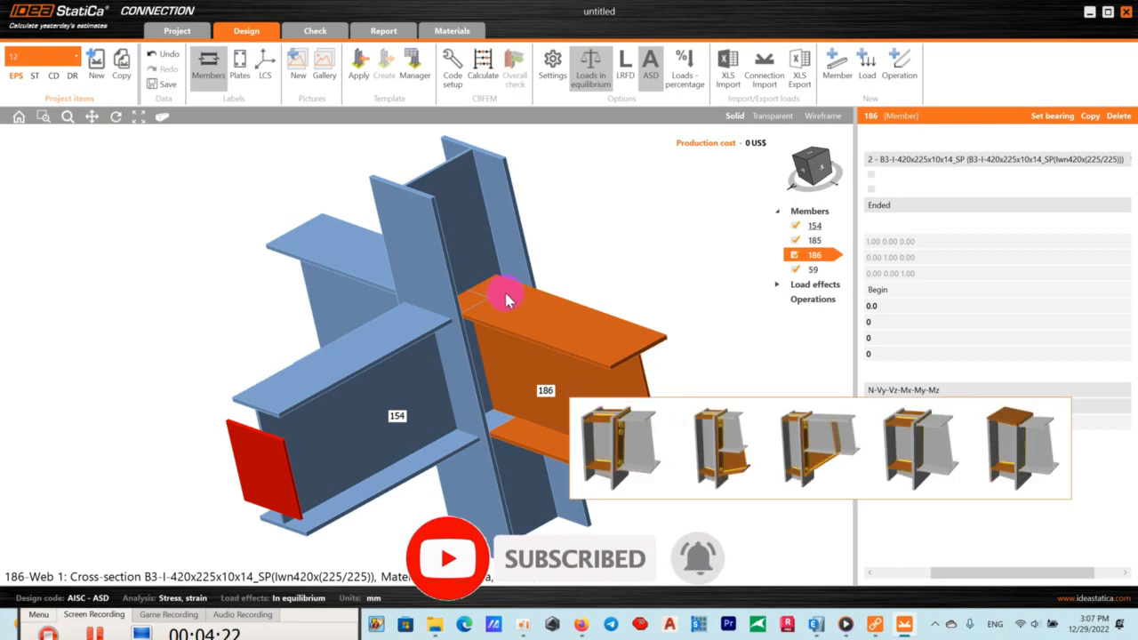
pyautogui.rightClick(471, 257)
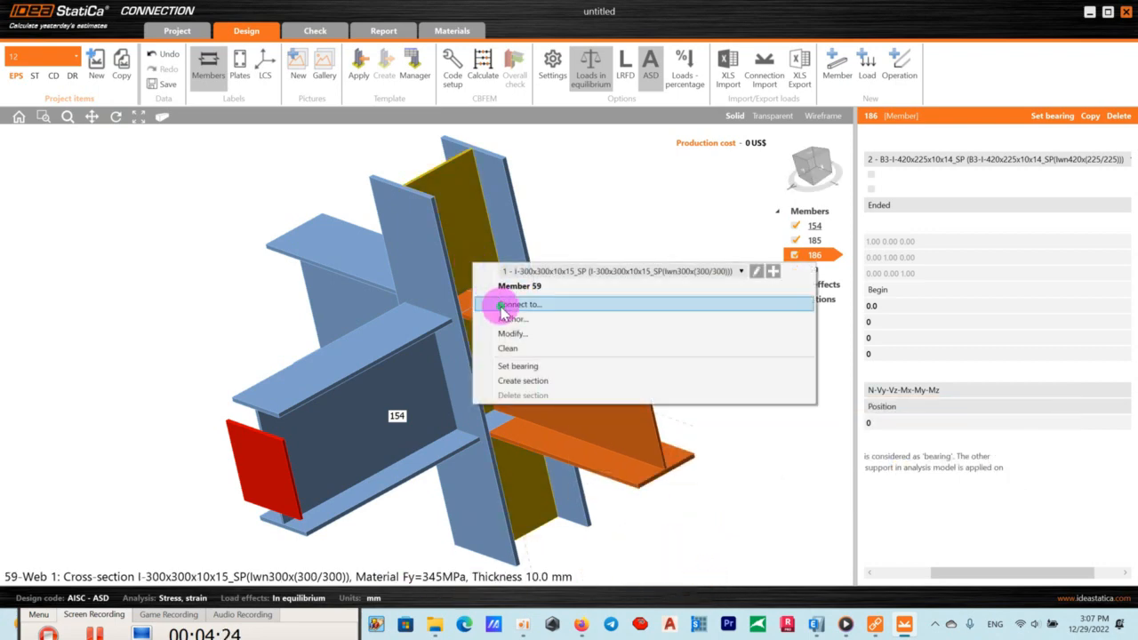
pyautogui.click(498, 304)
pyautogui.click(540, 386)
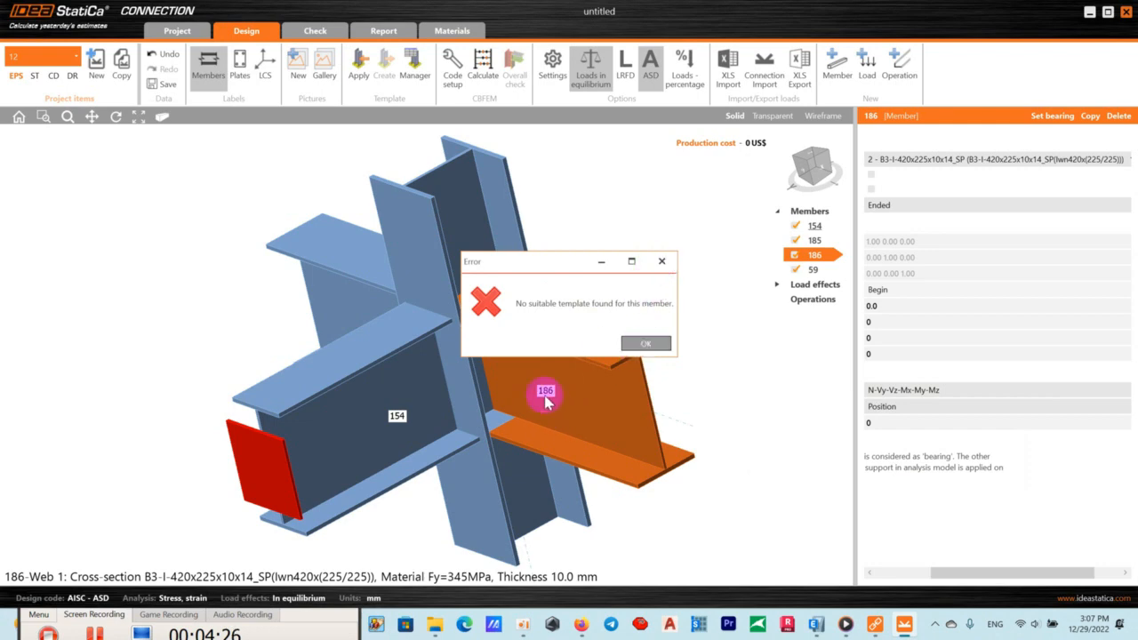
pyautogui.click(662, 261)
pyautogui.rightClick(551, 390)
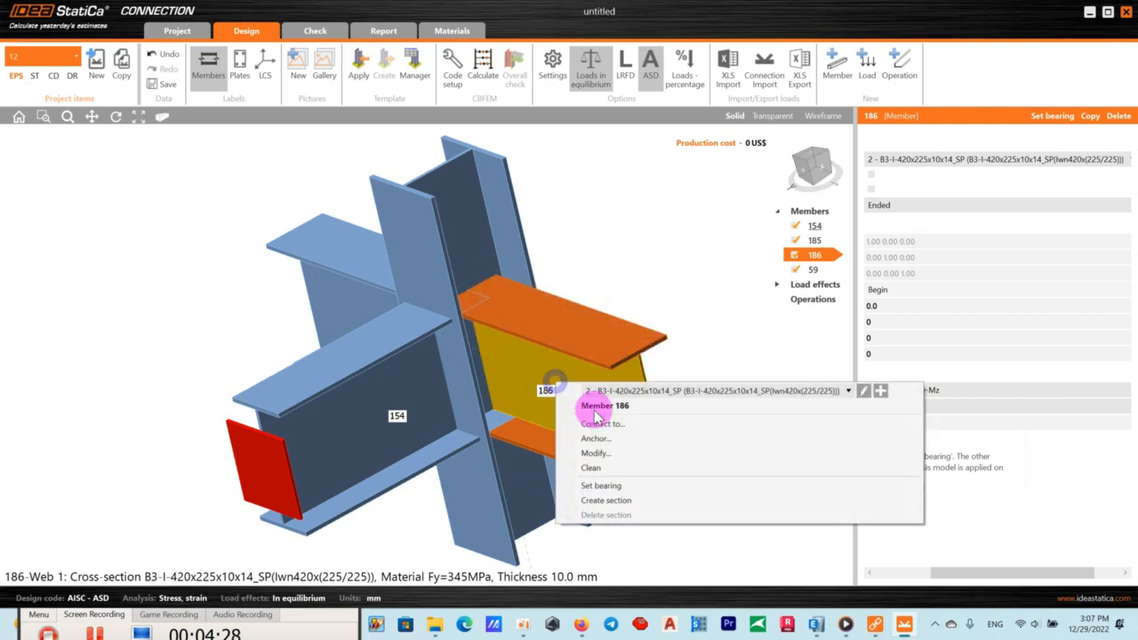
pyautogui.click(597, 425)
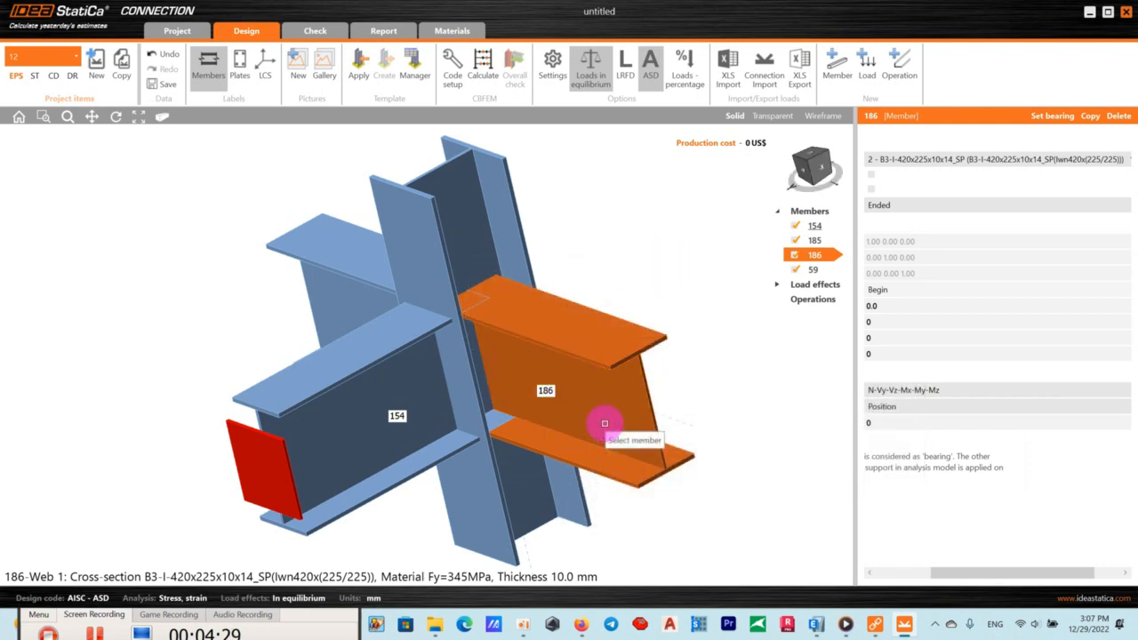
pyautogui.click(474, 351)
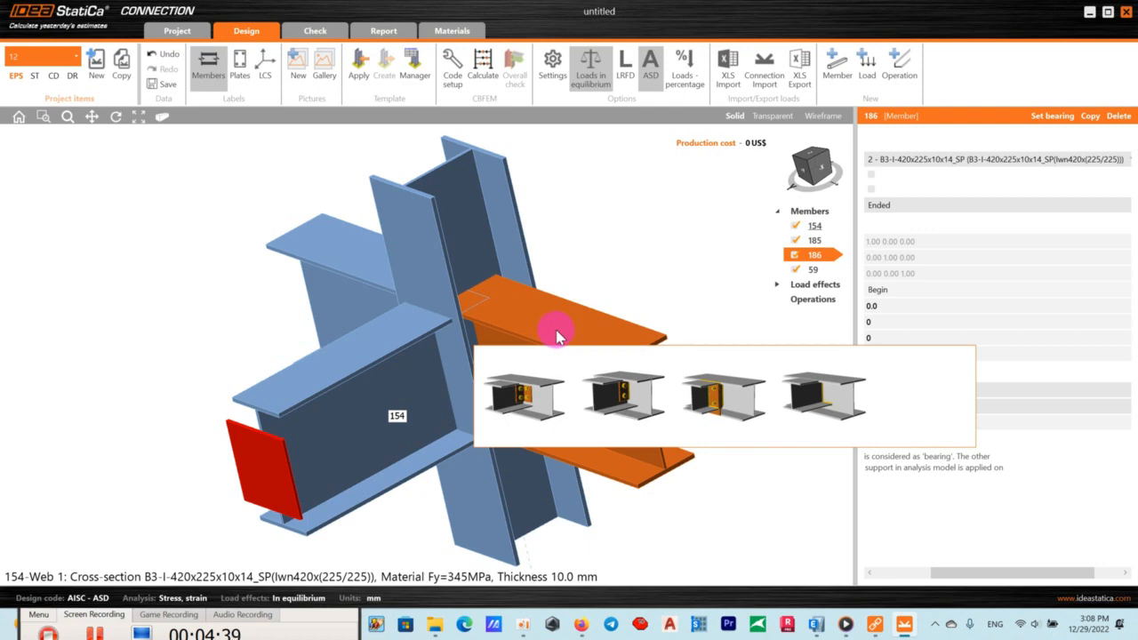
# Add a bolted plate-to-plate operation to beam 154 using 20 A325M bolts.
pyautogui.click(896, 67)
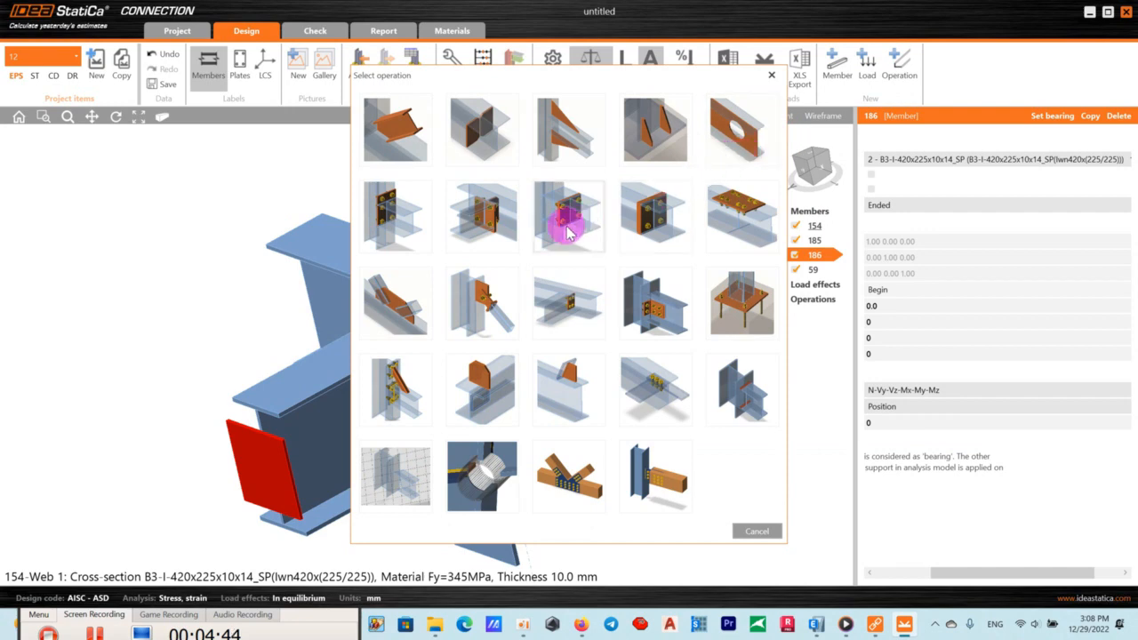
pyautogui.click(571, 223)
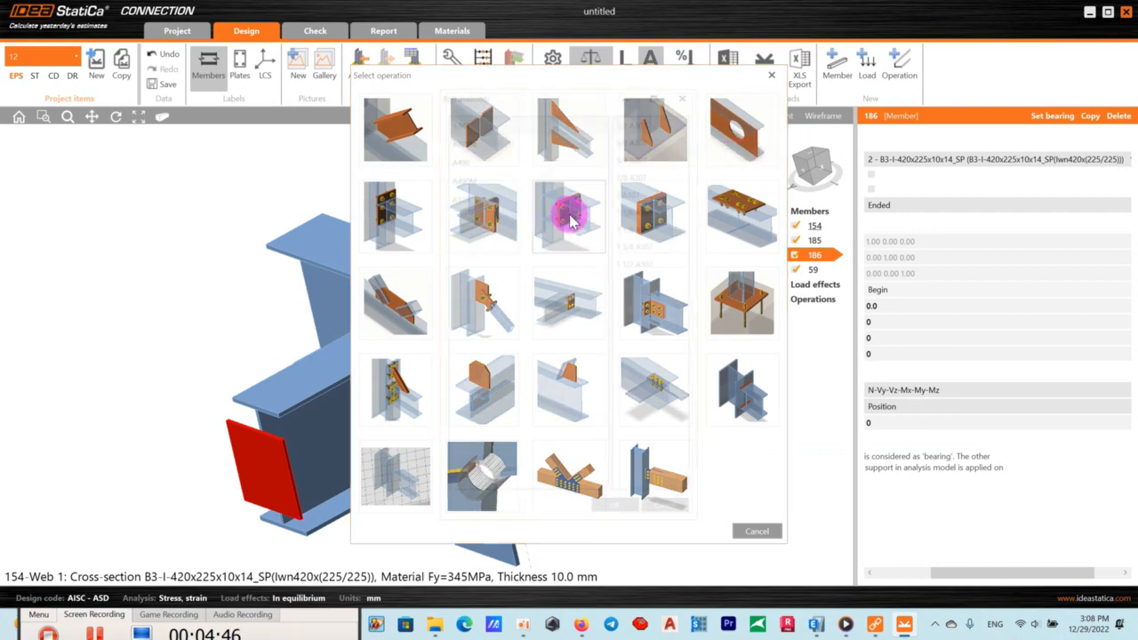
pyautogui.click(483, 142)
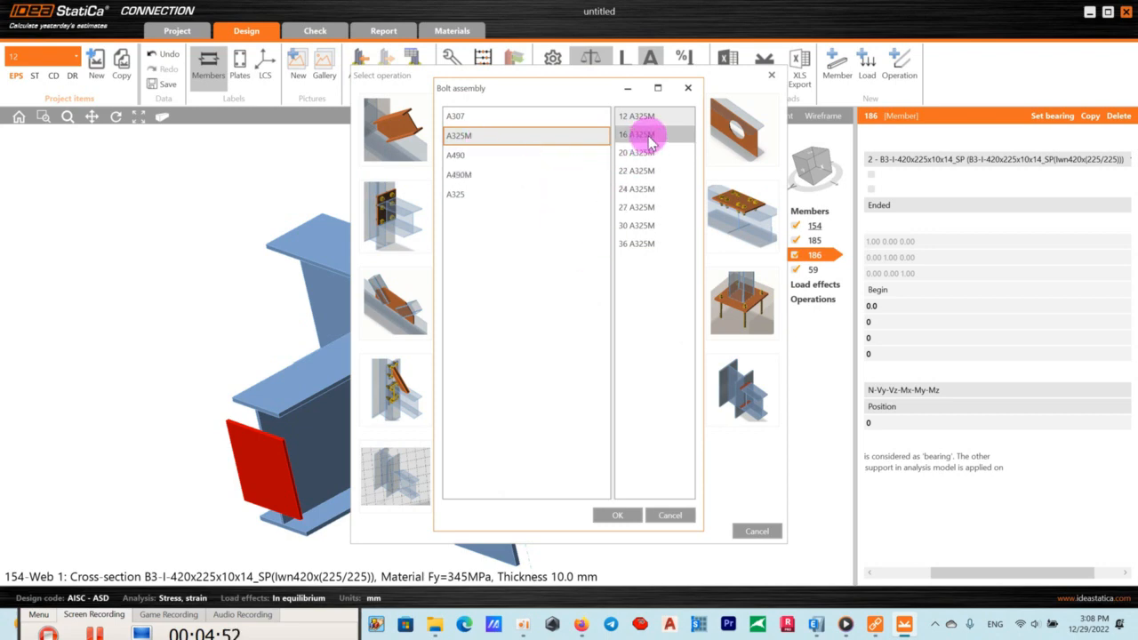
pyautogui.click(644, 151)
pyautogui.click(623, 515)
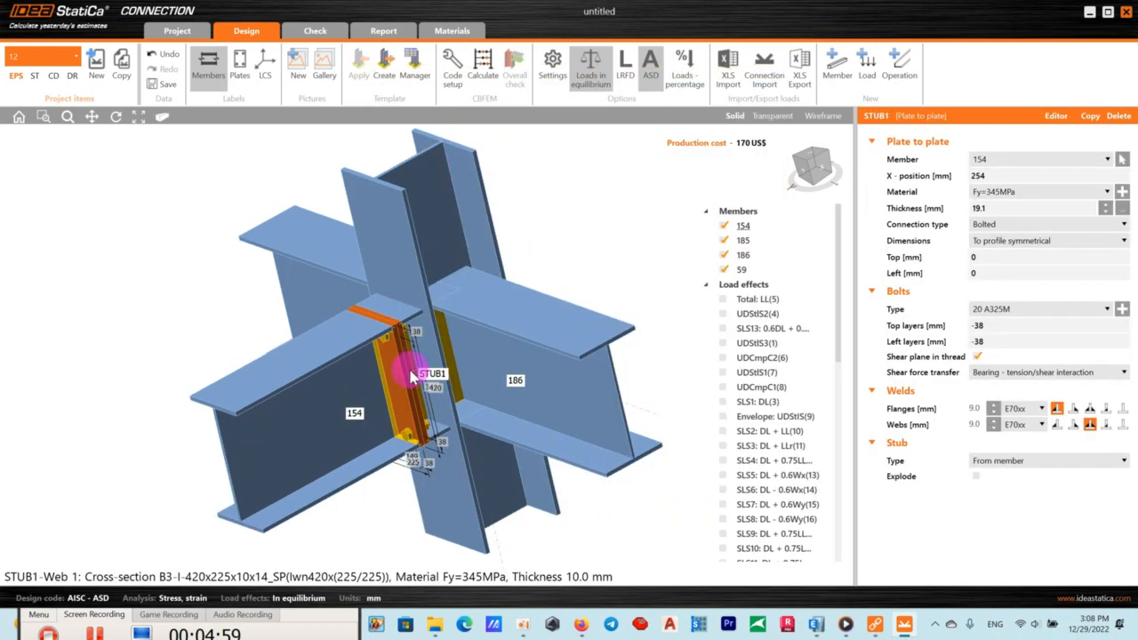
# Try to add a second plate-to-plate operation for beam 186.
pyautogui.click(587, 389)
pyautogui.rightClick(534, 375)
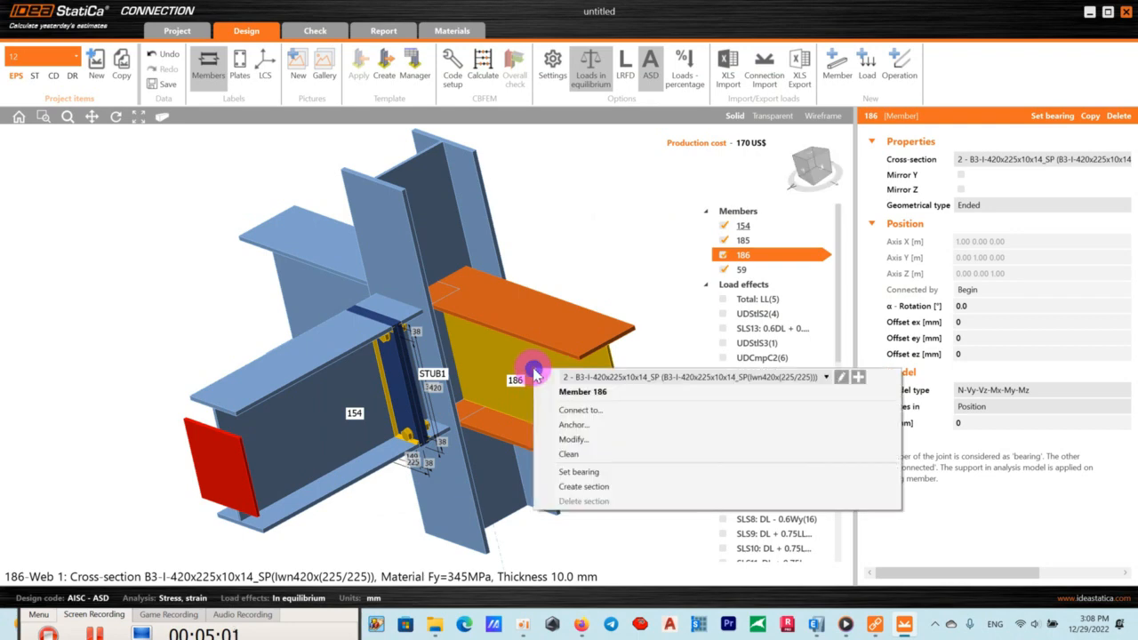
pyautogui.click(580, 412)
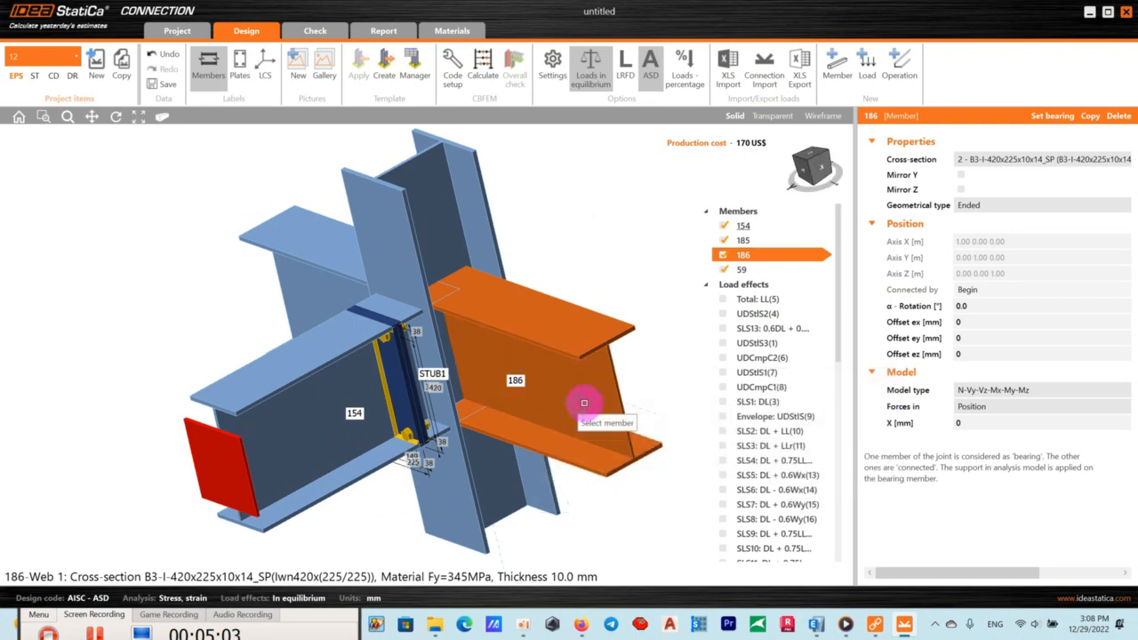
pyautogui.click(896, 61)
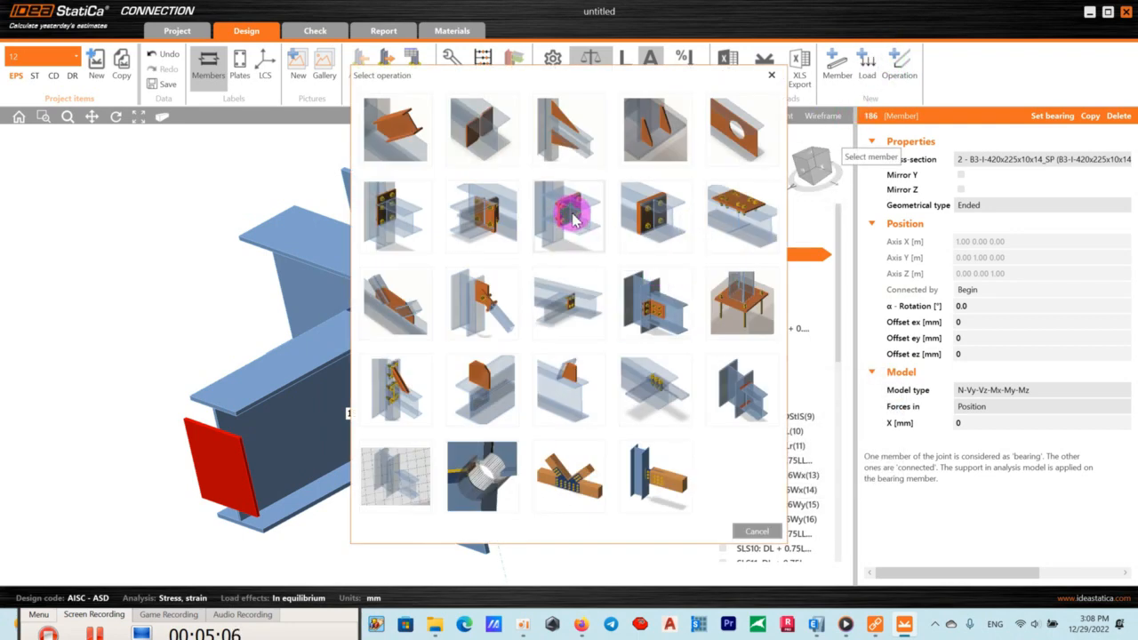
pyautogui.click(574, 221)
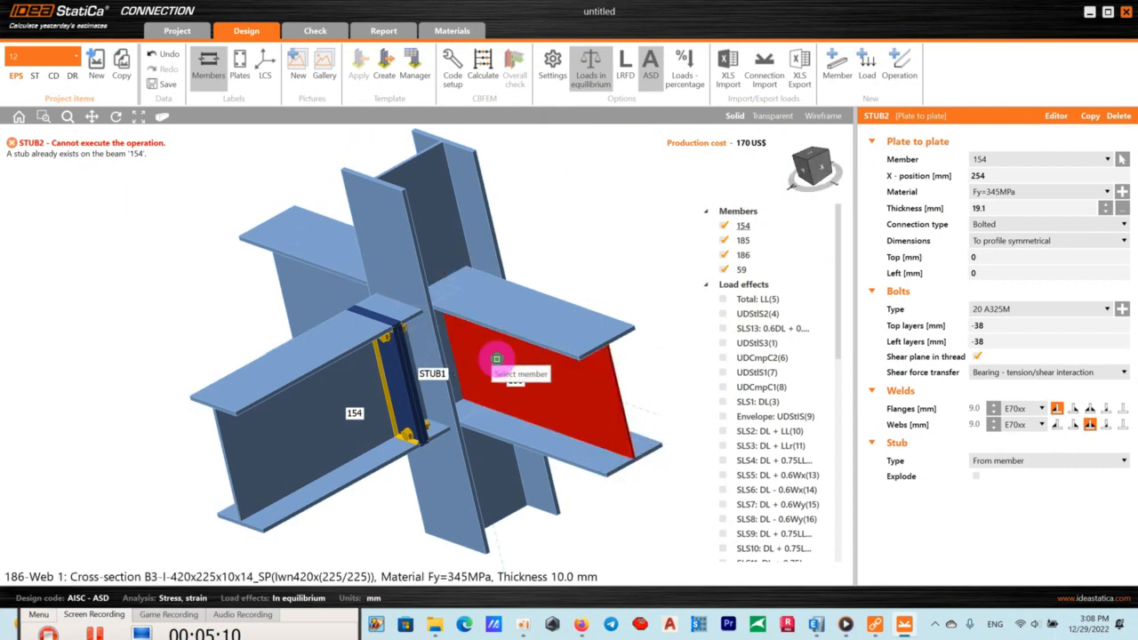
# Connect beam 186 to column 59 with the template that uses a welded stub and bolted end plates.
pyautogui.click(498, 366)
pyautogui.rightClick(490, 353)
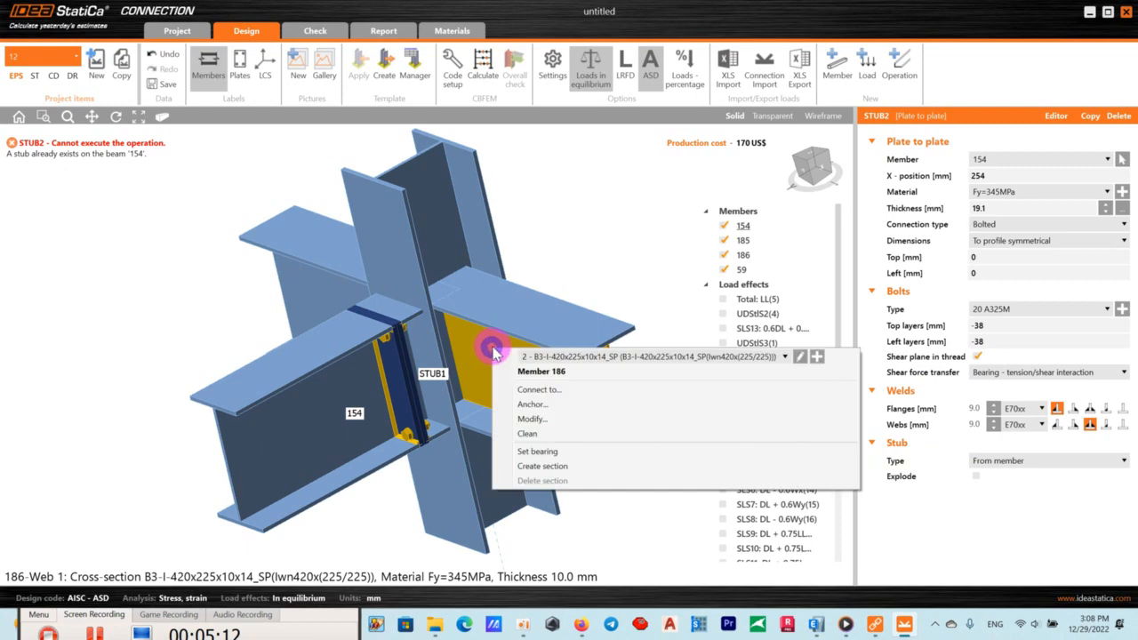
pyautogui.click(521, 391)
pyautogui.click(449, 242)
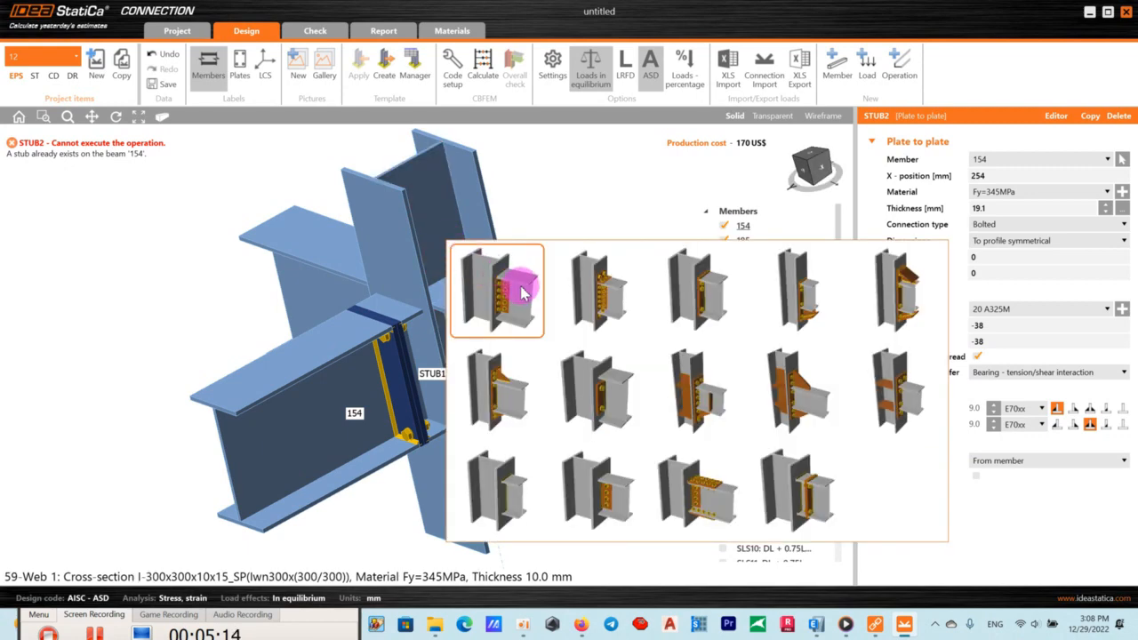
pyautogui.click(804, 485)
pyautogui.click(650, 425)
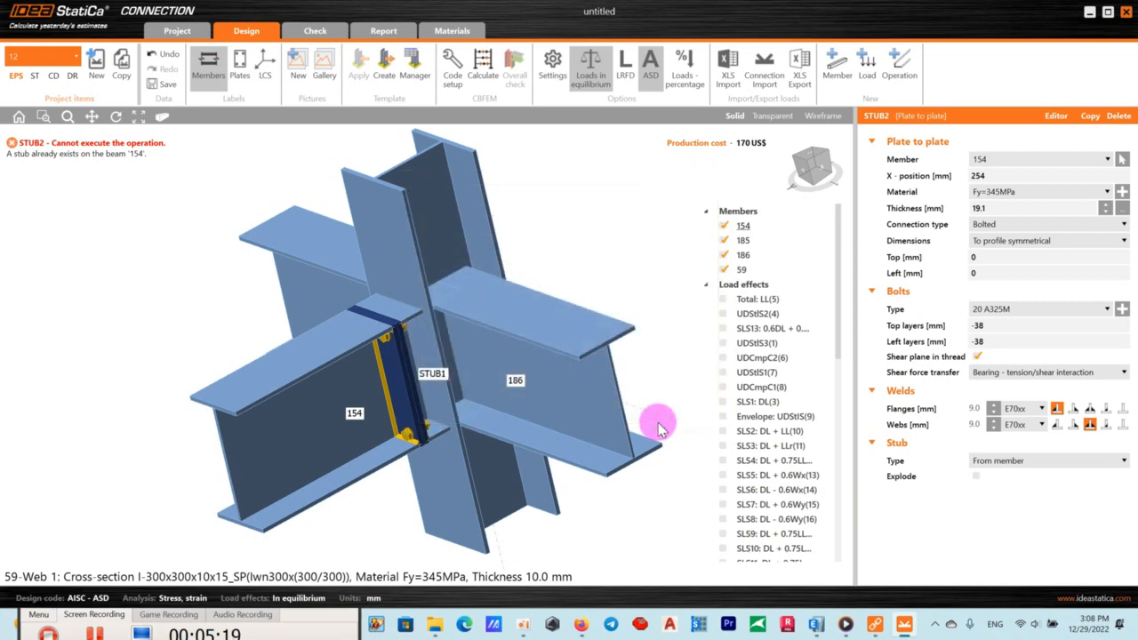
pyautogui.click(72, 183)
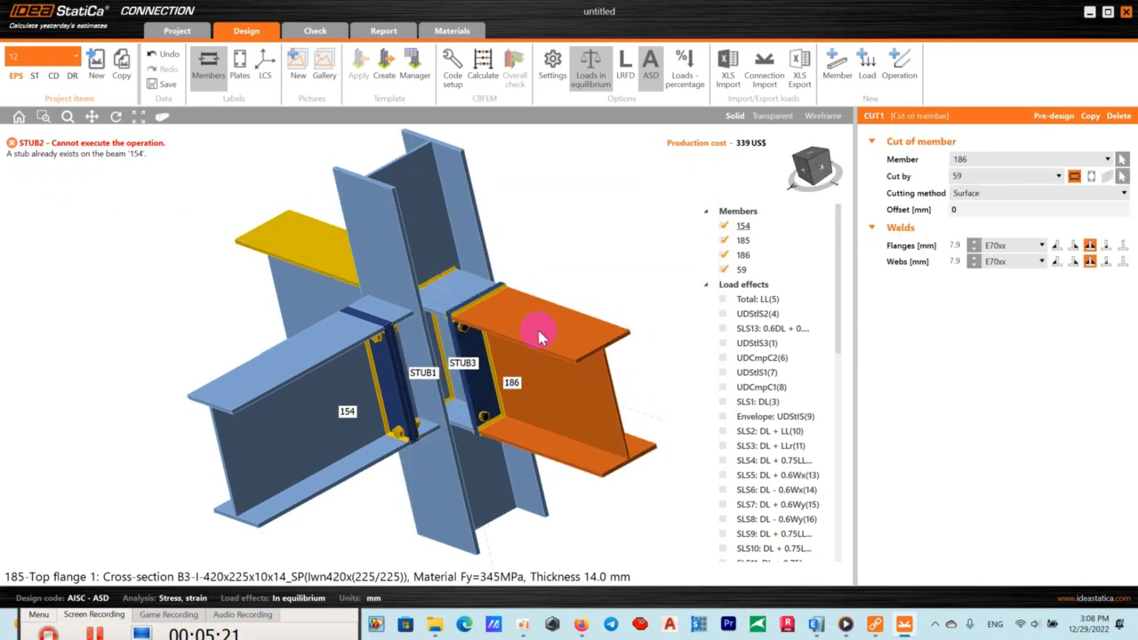
# Delete the invalid plate-to-plate operation STUB2 from the connection's operations.
pyautogui.click(741, 508)
pyautogui.scroll(-5, 741, 514)
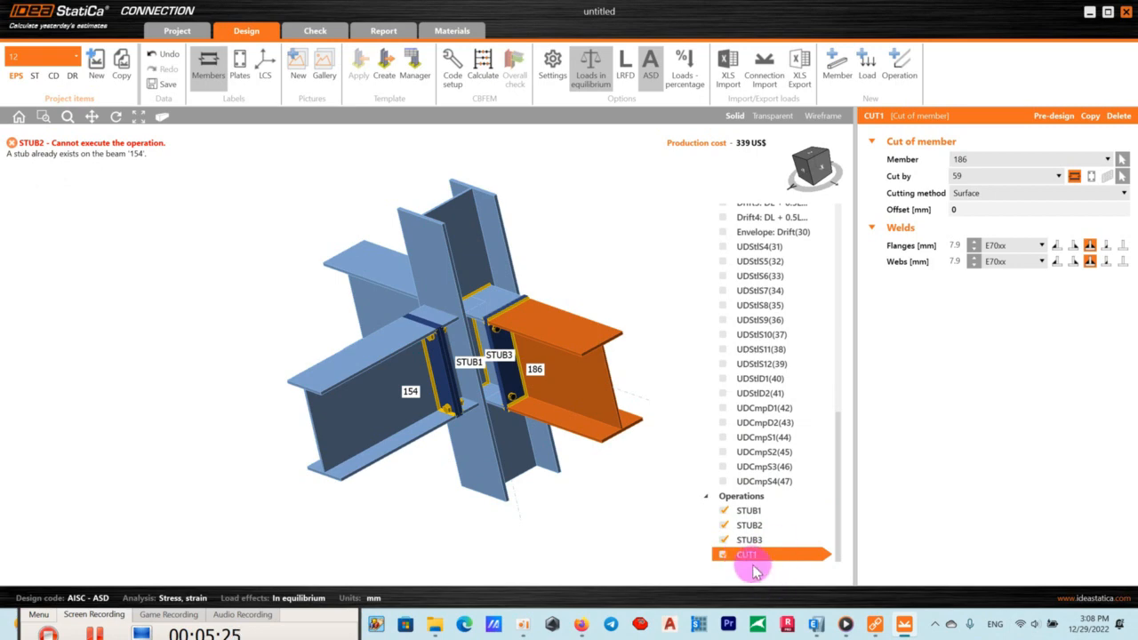
pyautogui.click(726, 526)
pyautogui.rightClick(726, 531)
pyautogui.click(738, 556)
# Delete the plate-to-plate operation STUB1 on beam 154.
pyautogui.scroll(2, 509, 347)
pyautogui.scroll(-2, 503, 347)
pyautogui.scroll(1, 447, 373)
pyautogui.click(446, 374)
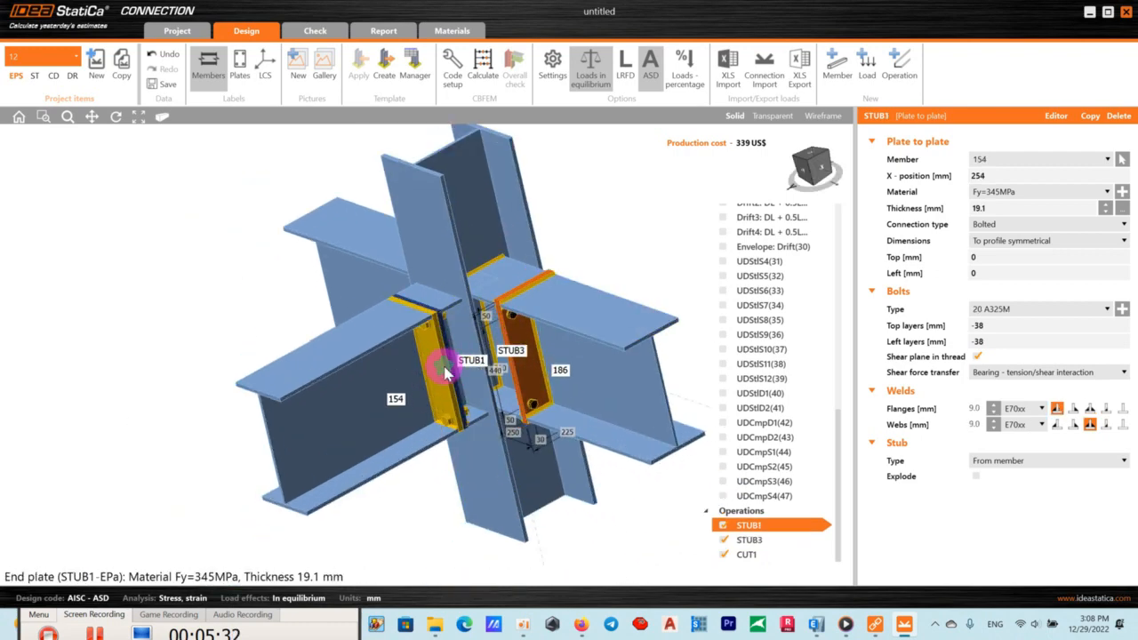
pyautogui.rightClick(738, 526)
pyautogui.click(740, 554)
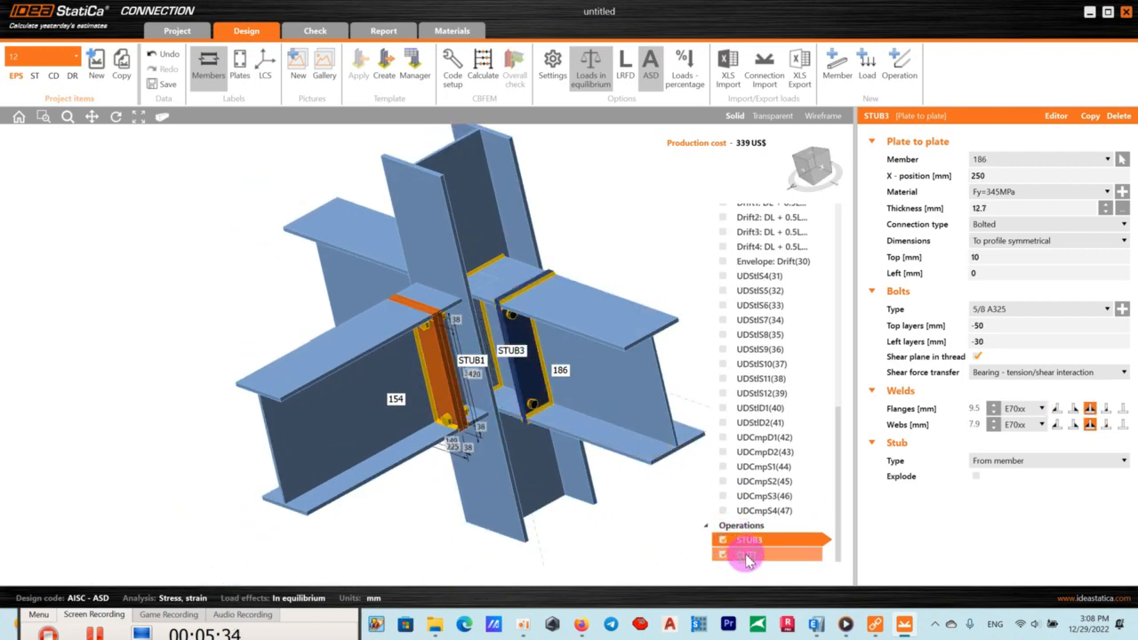
# Change the bolt assembly of the plate-to-plate operation STUB3 to 20 A325M.
pyautogui.scroll(3, 511, 399)
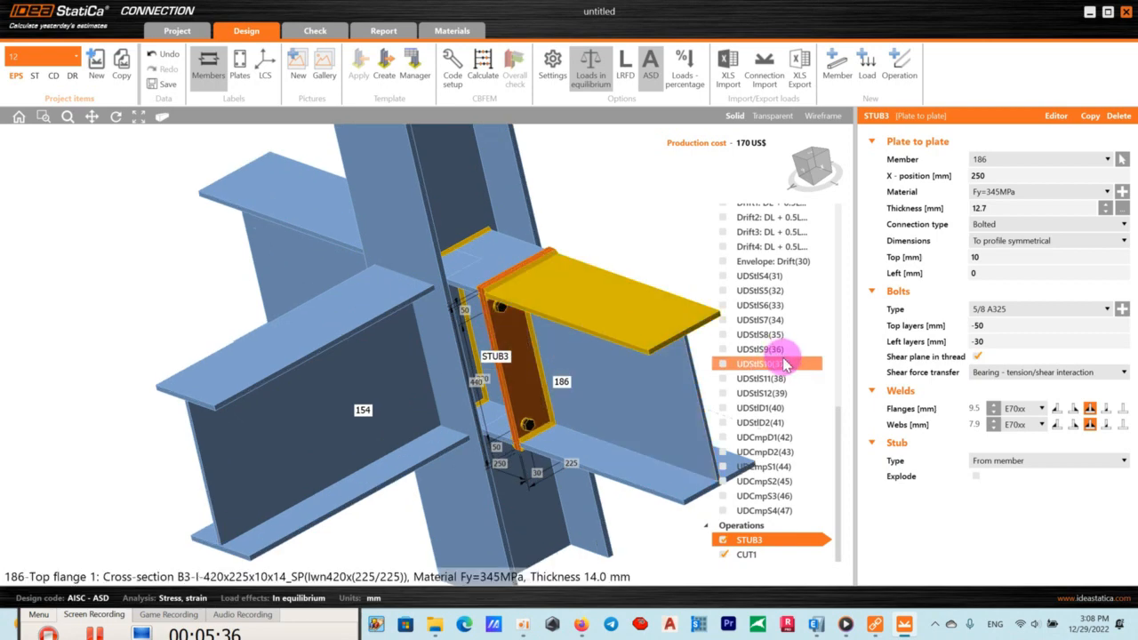
pyautogui.scroll(-2, 571, 382)
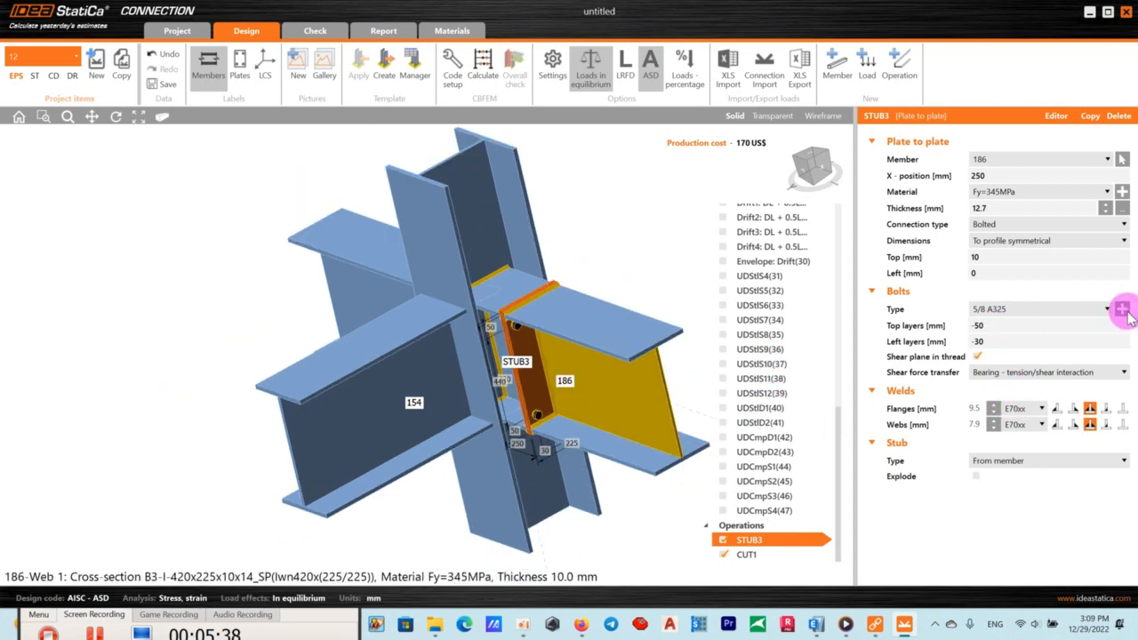
pyautogui.scroll(5, 717, 258)
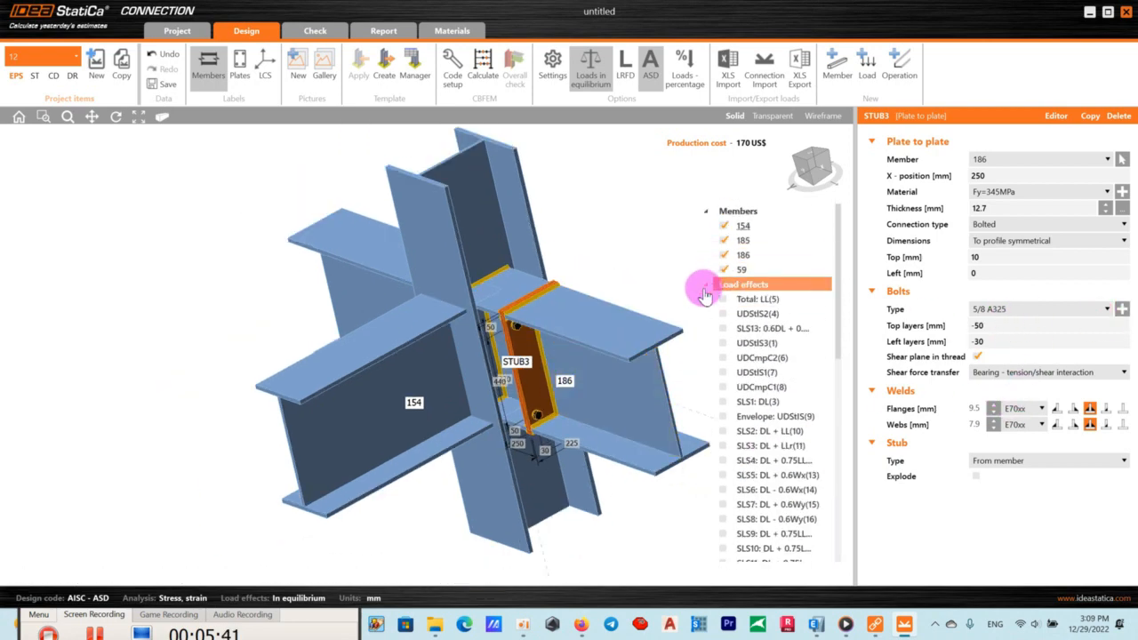
pyautogui.click(704, 290)
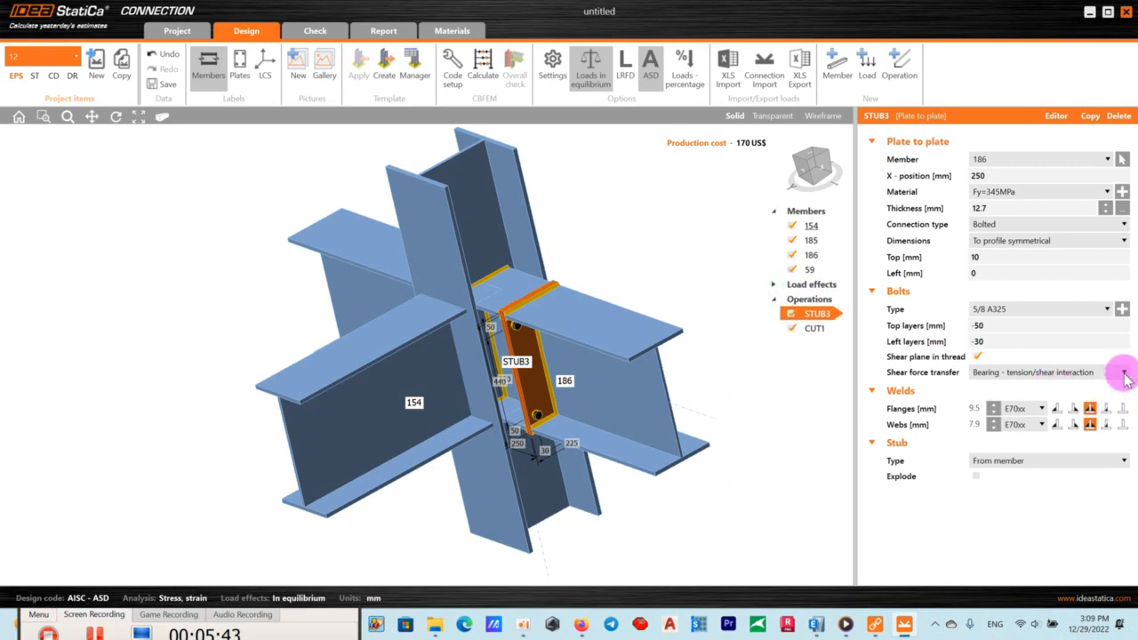
pyautogui.click(1122, 309)
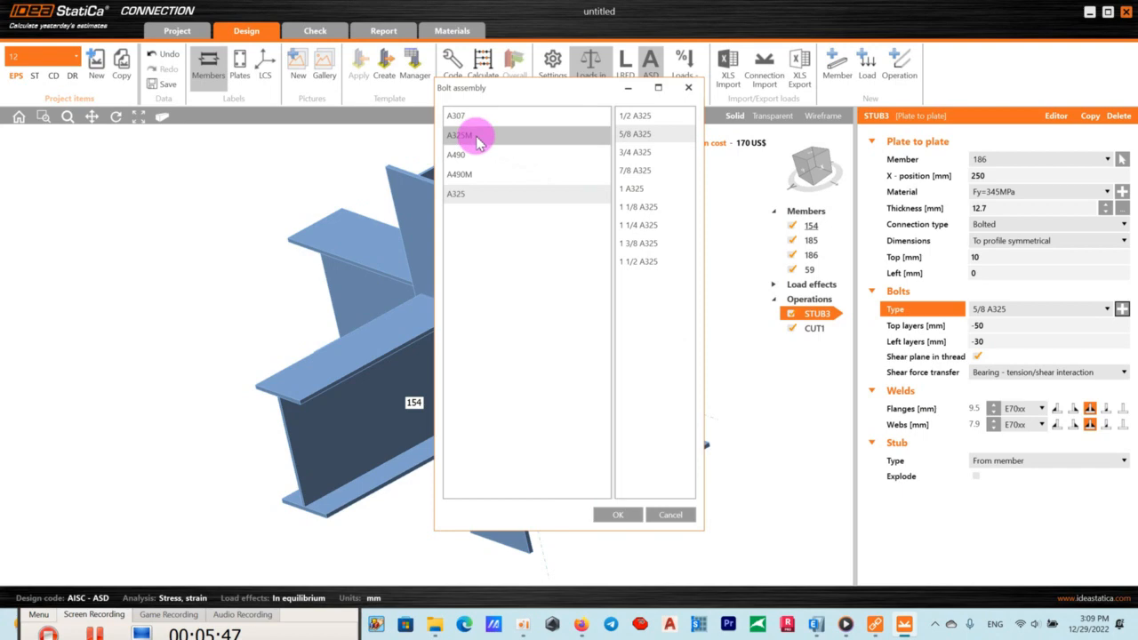
pyautogui.click(476, 138)
pyautogui.click(638, 152)
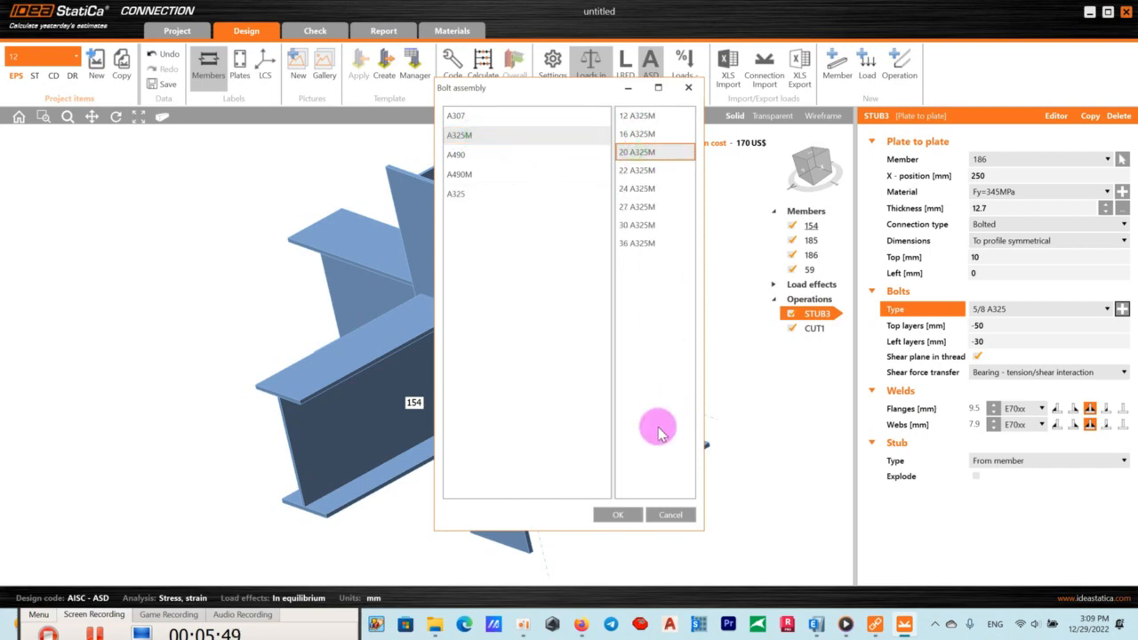
pyautogui.click(618, 515)
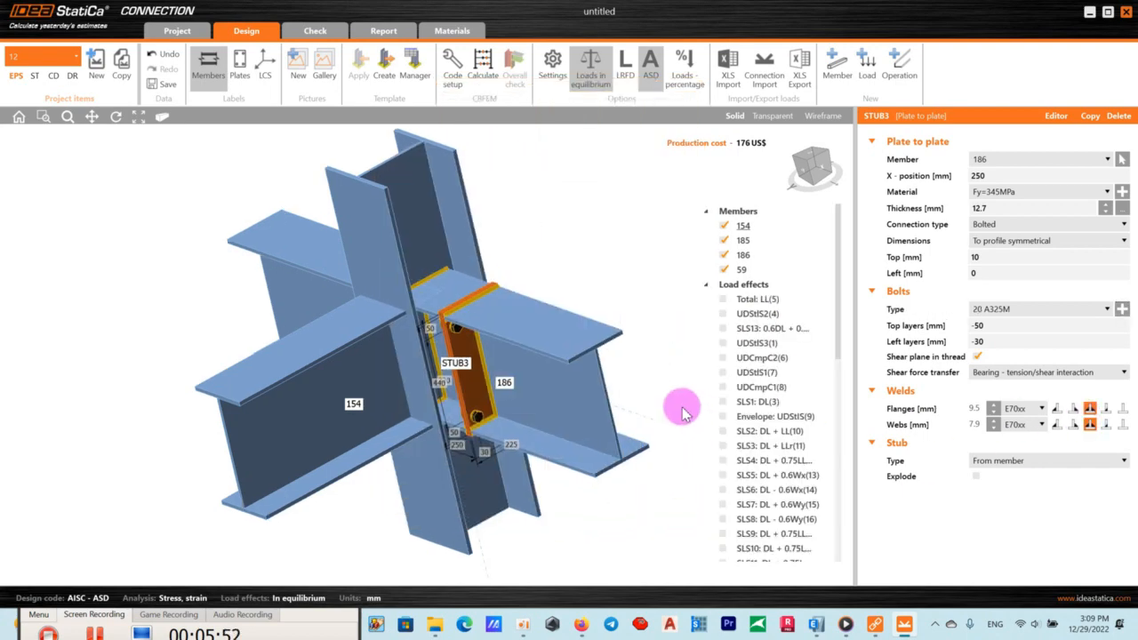
# Set the flange and web welds of CUT1 on beam 186 to 8 mm and collapse the list of load effects.
pyautogui.scroll(3, 498, 352)
pyautogui.click(380, 322)
pyautogui.click(958, 245)
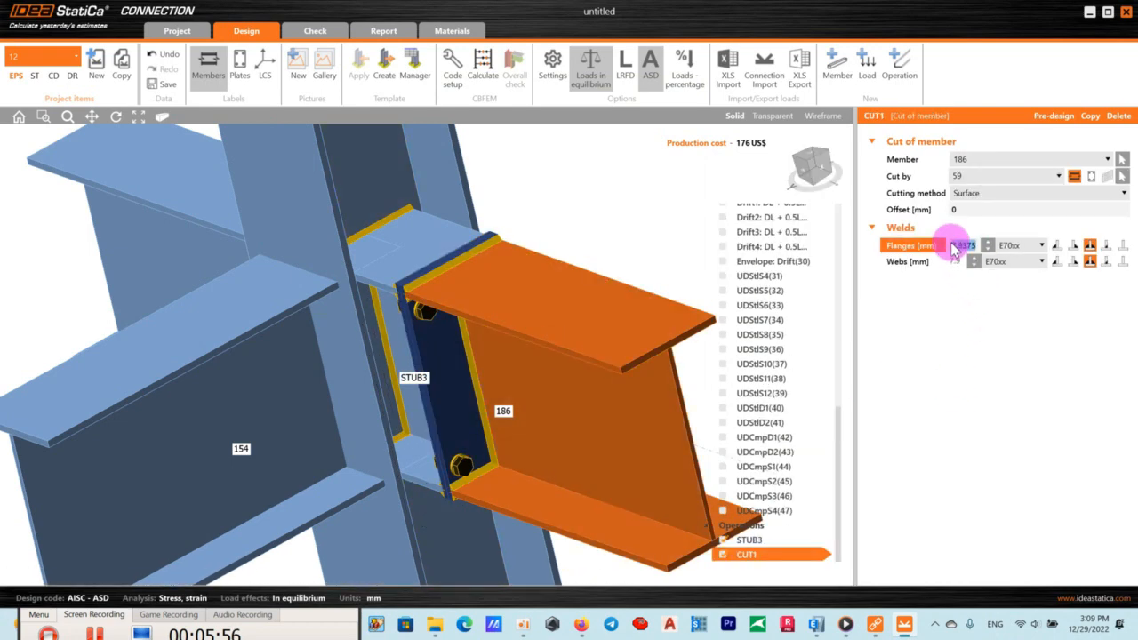
pyautogui.click(953, 266)
pyautogui.write('8')
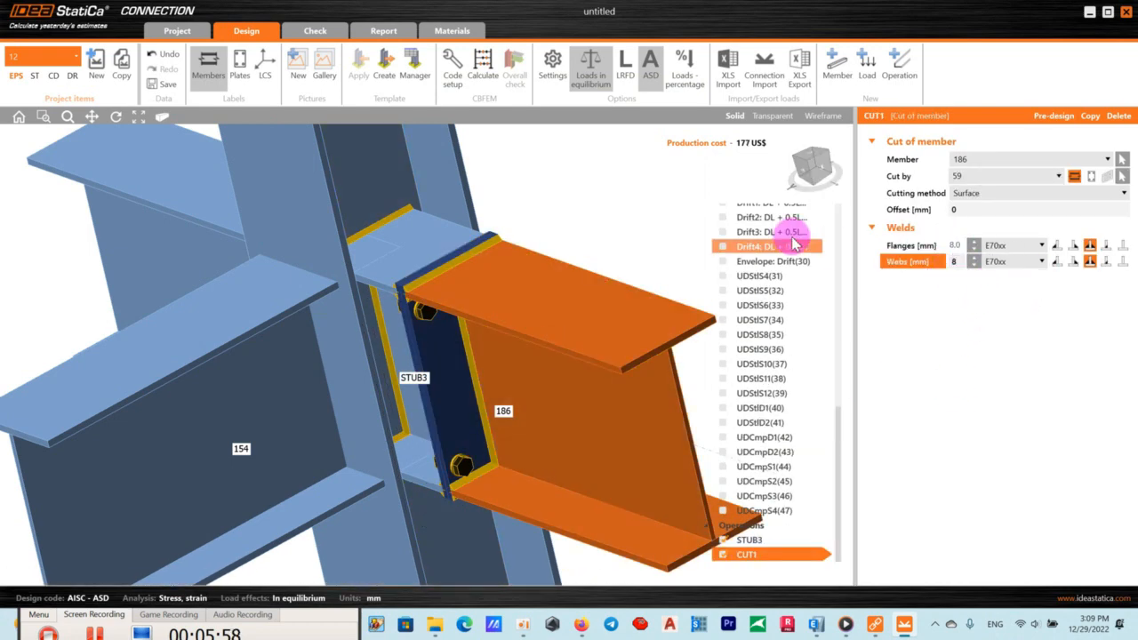
pyautogui.click(607, 199)
pyautogui.scroll(5, 740, 231)
pyautogui.scroll(10, 741, 233)
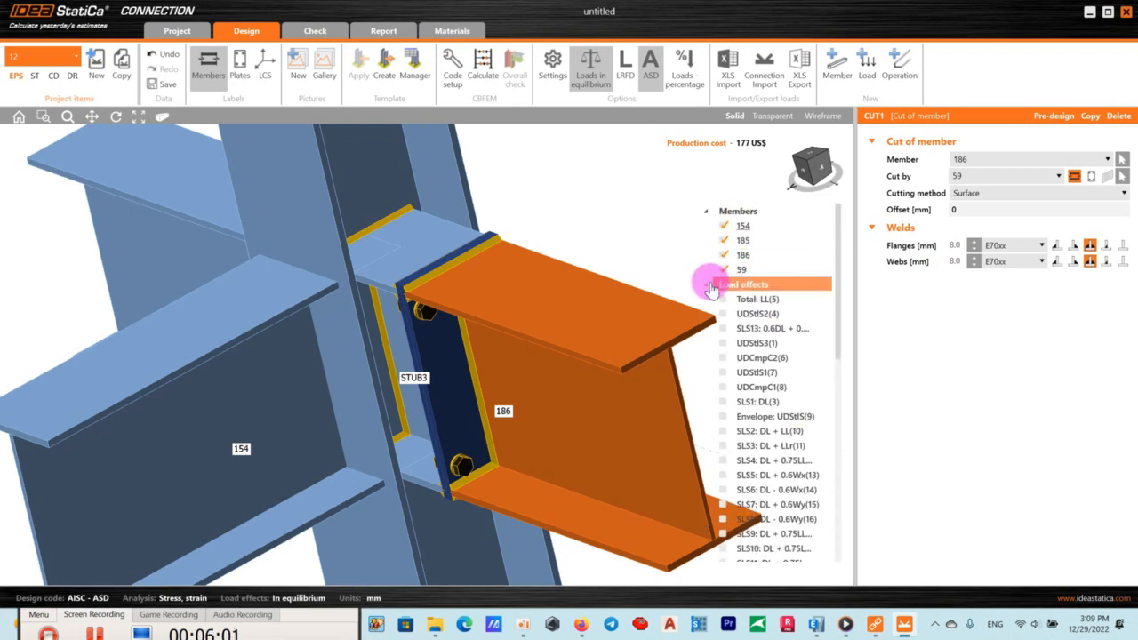
pyautogui.click(714, 284)
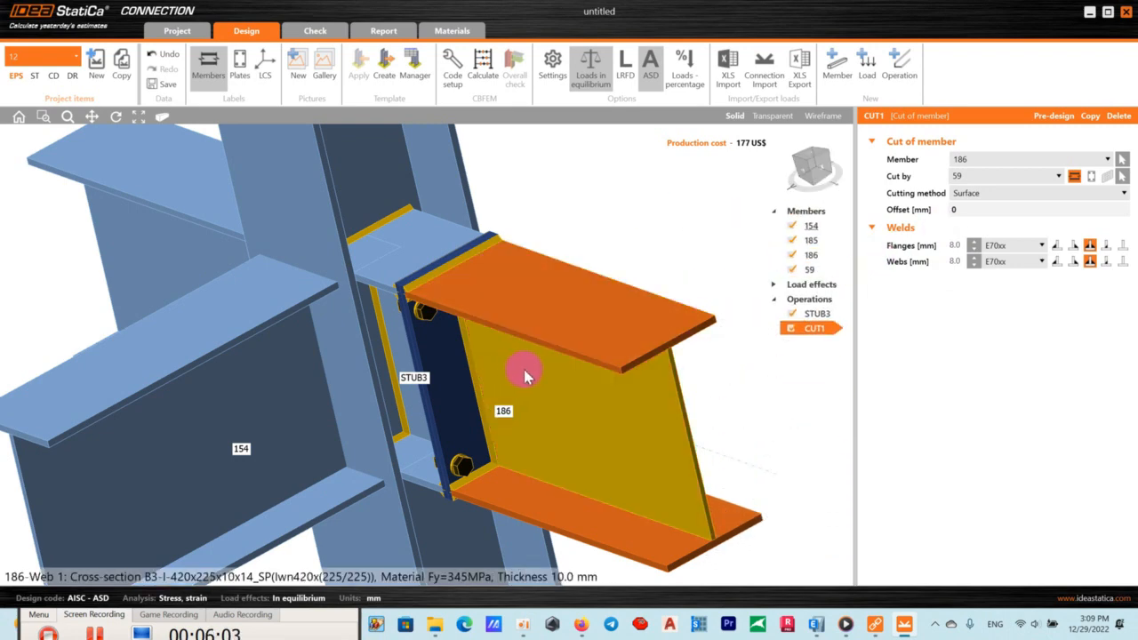
# Set the flange and web welds of the STUB3 plate-to-plate operation to 8 mm.
pyautogui.click(441, 356)
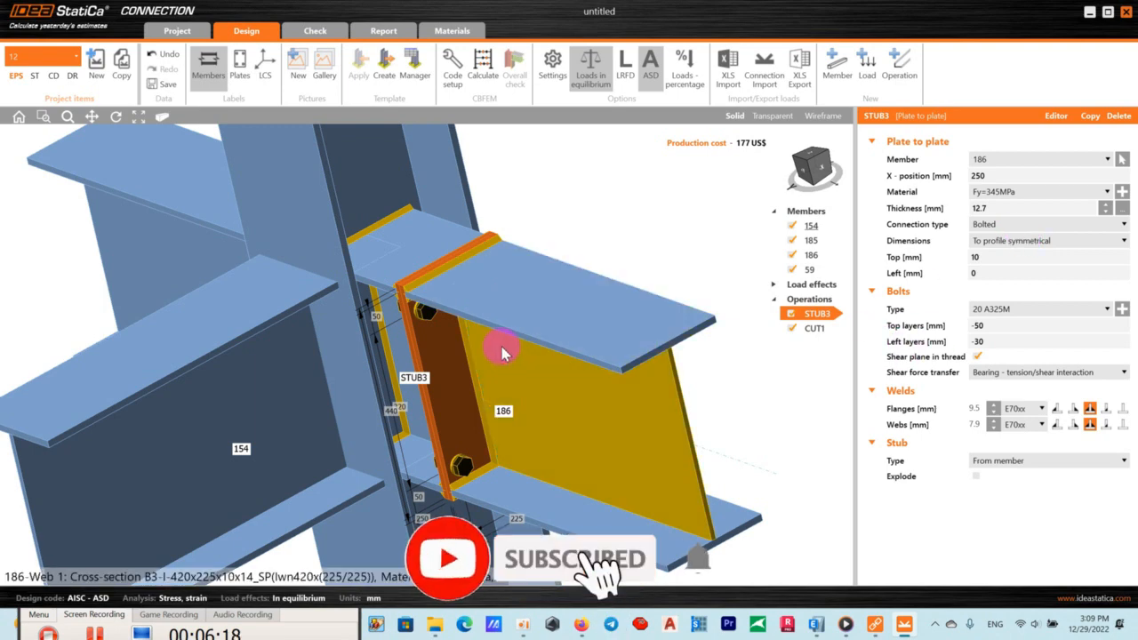
pyautogui.click(973, 409)
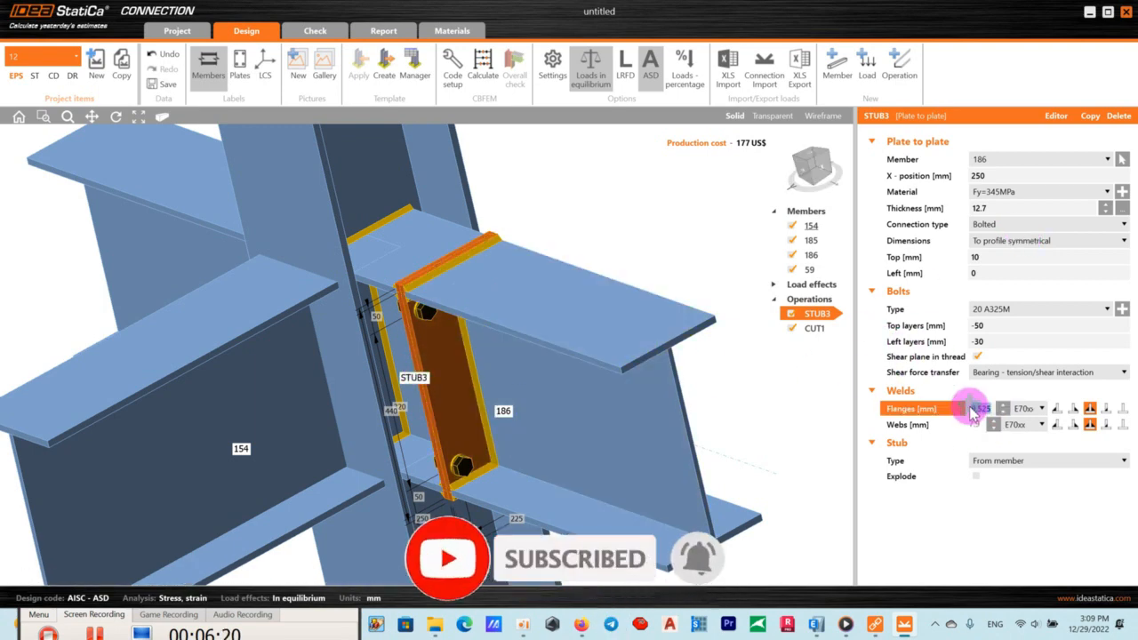
pyautogui.write('8')
pyautogui.doubleClick(976, 425)
pyautogui.write('8')
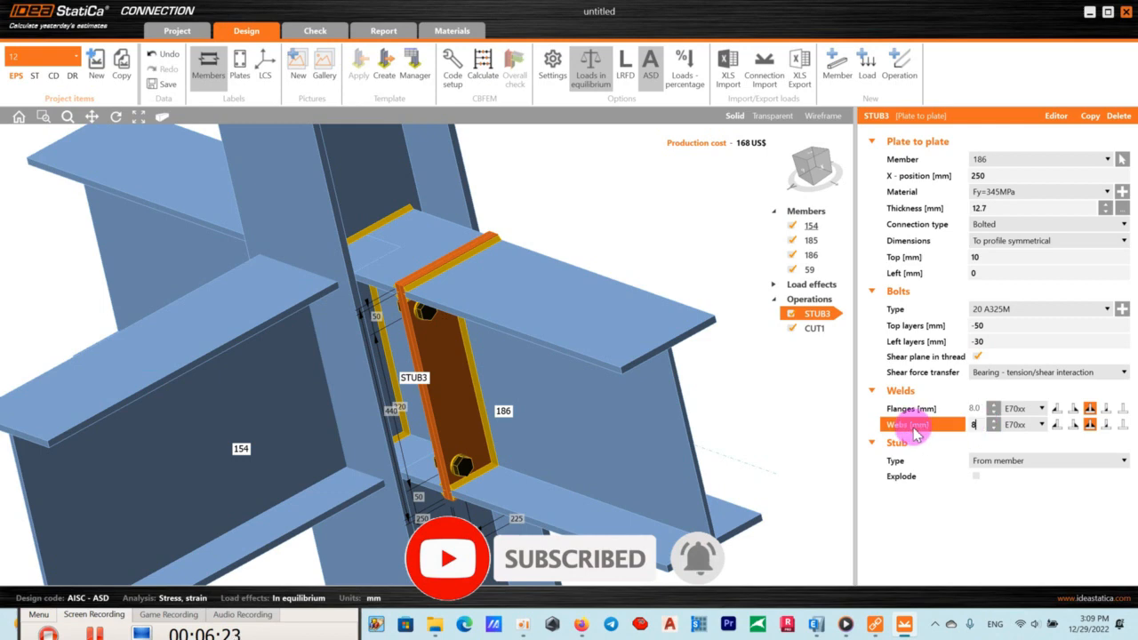
pyautogui.click(685, 248)
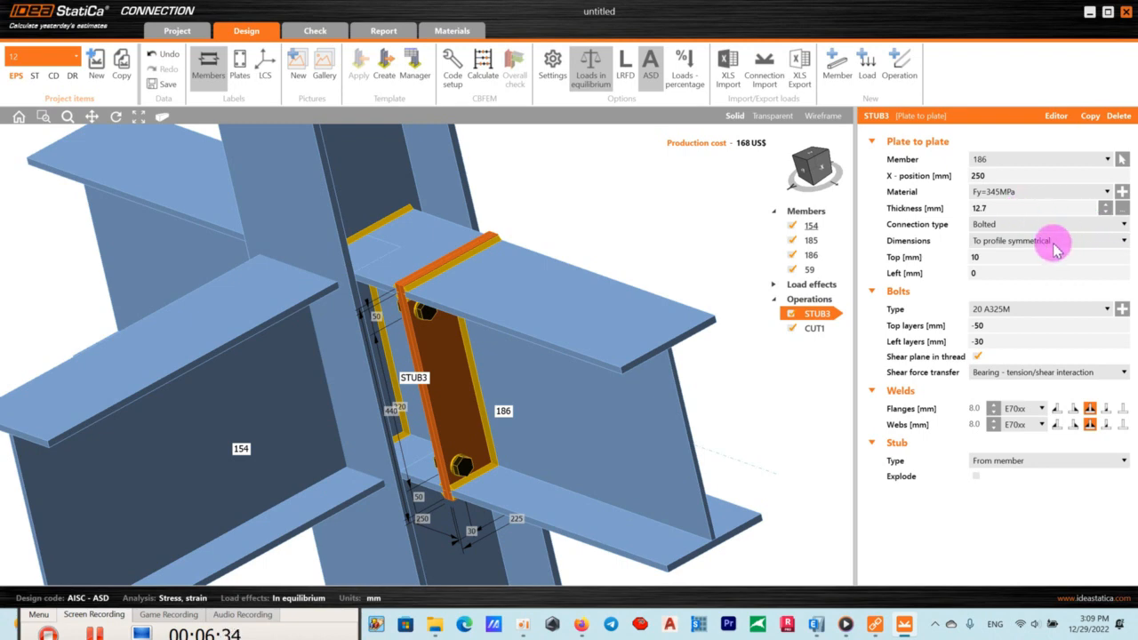
# Set the end plate thickness of STUB3 to 14 mm.
pyautogui.click(903, 218)
pyautogui.write('14')
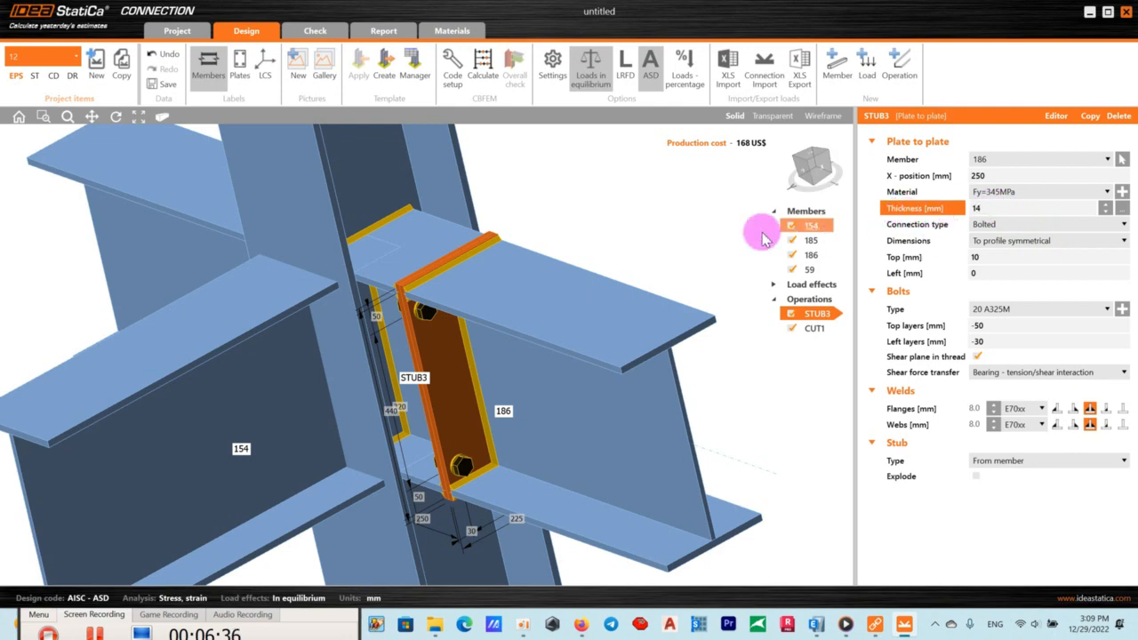
pyautogui.press('Return')
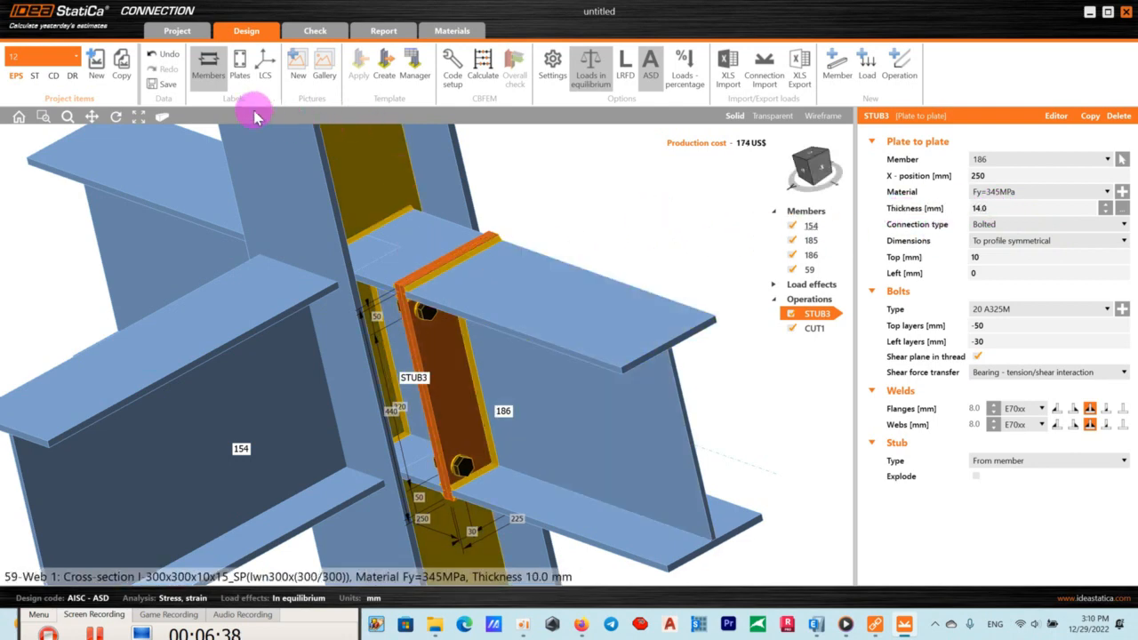
# Examine the end plates and bolts of STUB3 on beam 186 from several angles.
pyautogui.click(115, 116)
pyautogui.moveTo(293, 293); pyautogui.dragTo(501, 345)
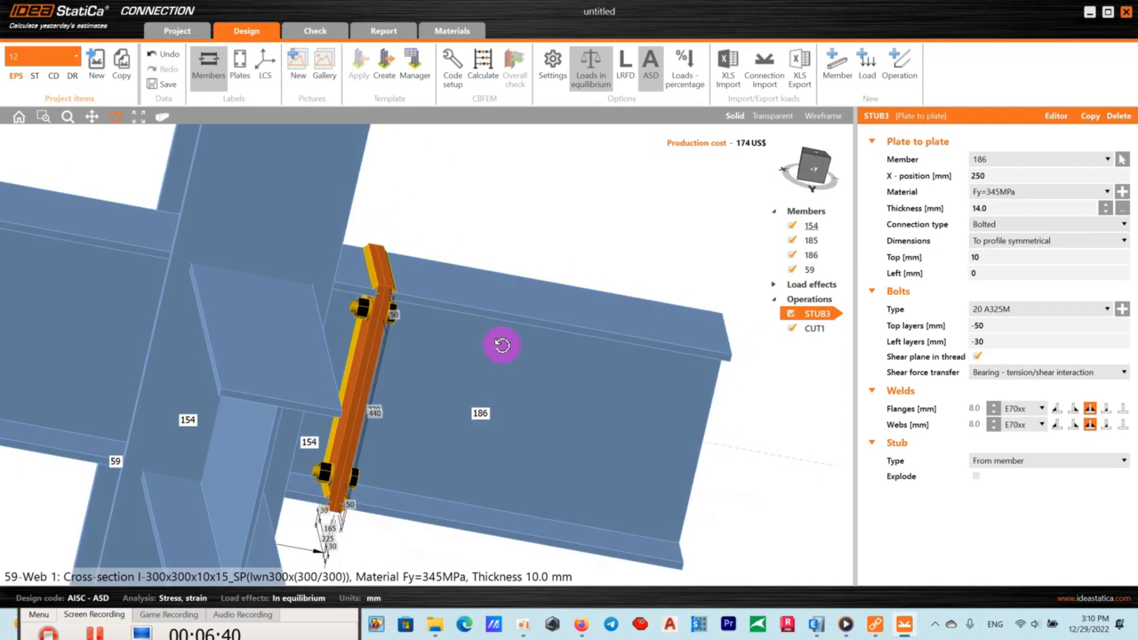
pyautogui.scroll(3, 380, 330)
pyautogui.rightClick(446, 156)
pyautogui.click(116, 117)
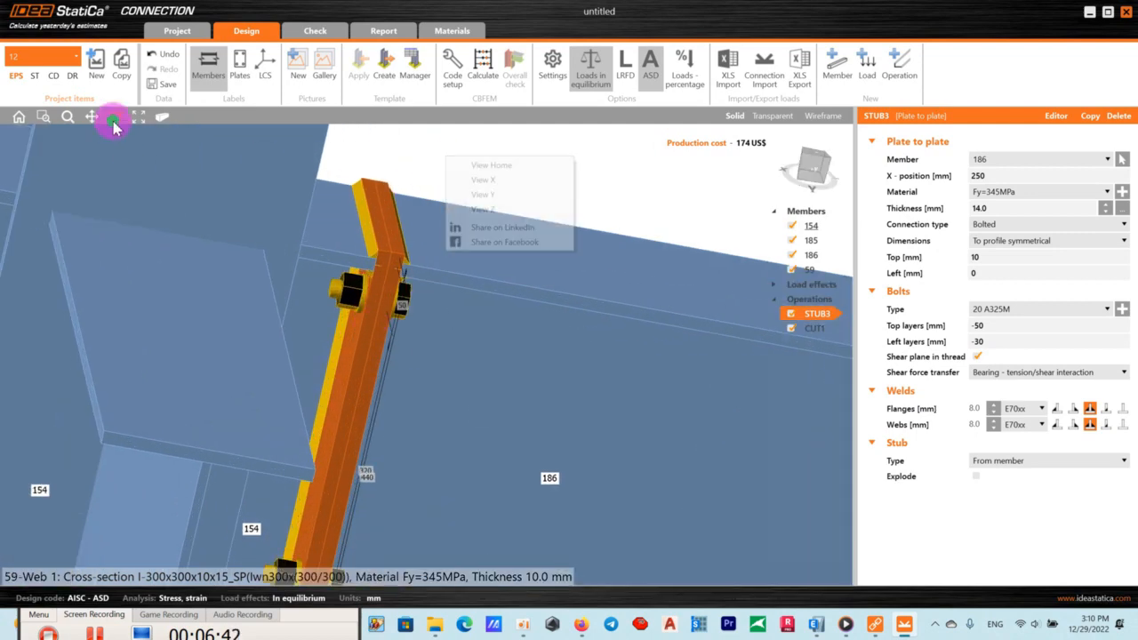
pyautogui.click(353, 360)
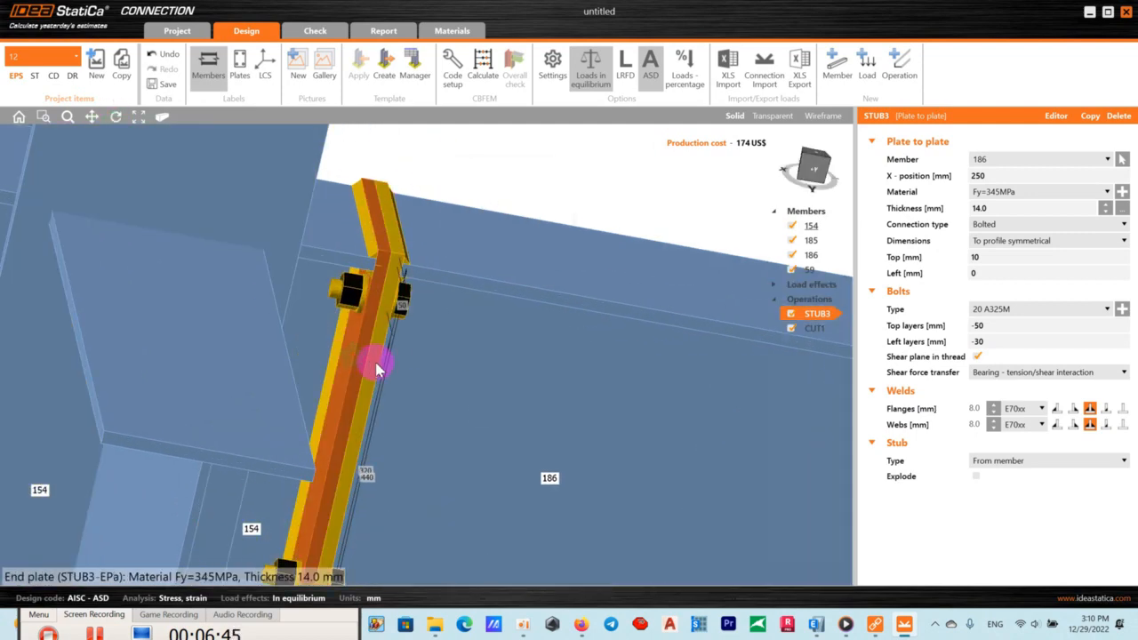
pyautogui.click(117, 116)
pyautogui.moveTo(470, 408); pyautogui.dragTo(329, 373)
pyautogui.click(119, 117)
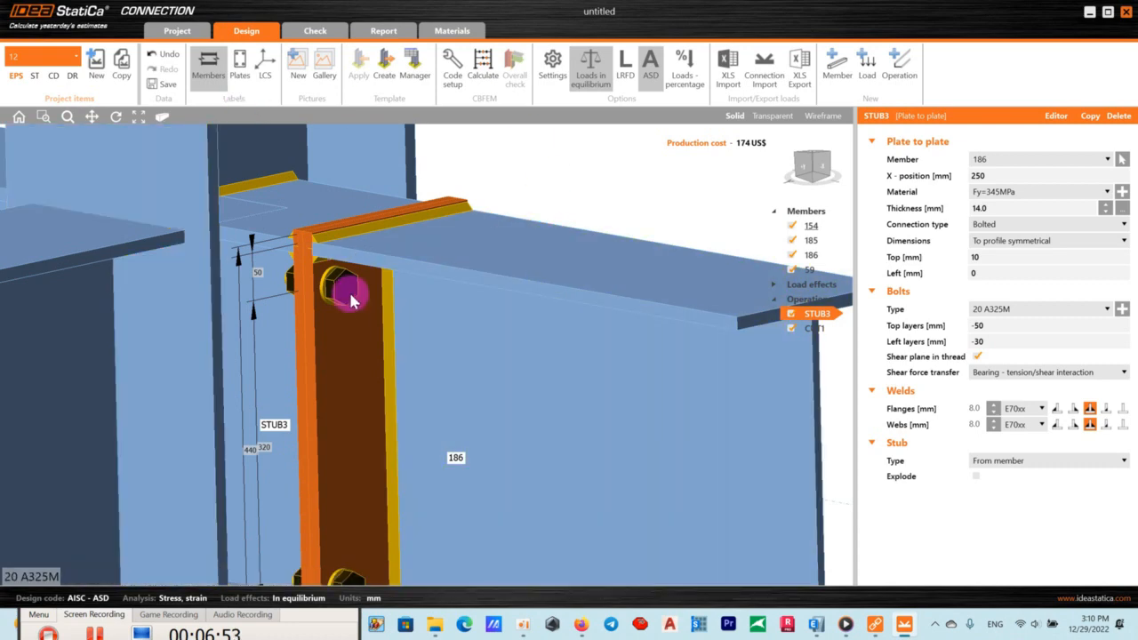
pyautogui.scroll(-5, 349, 300)
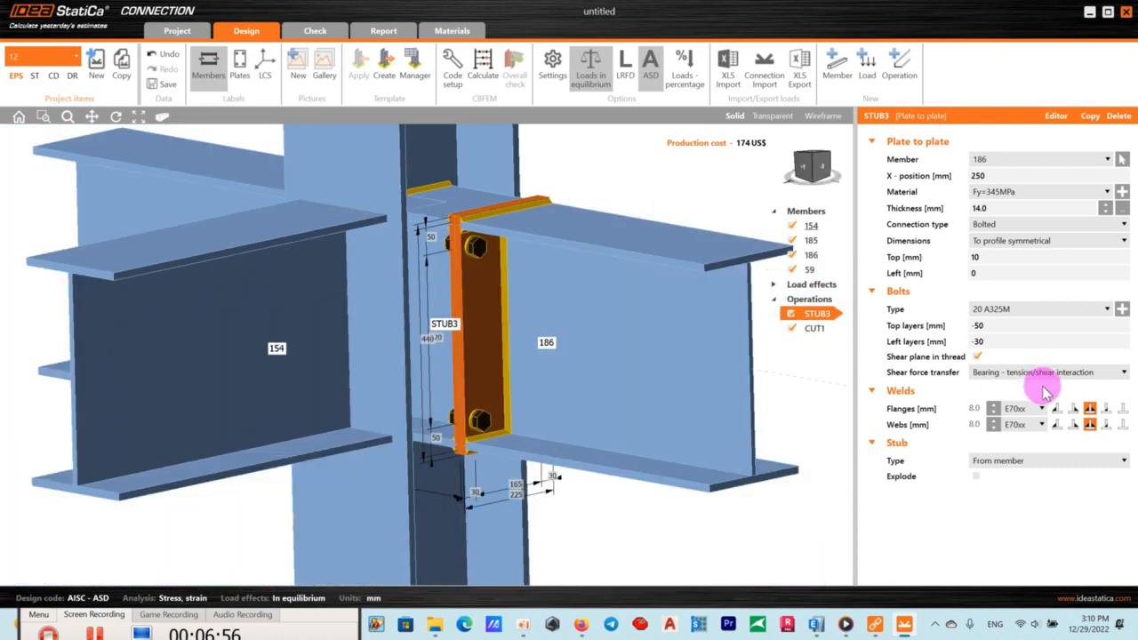
# Add a second inner bolt row to STUB3 by setting the bolts' top layers to -50 -50 mm.
pyautogui.click(992, 326)
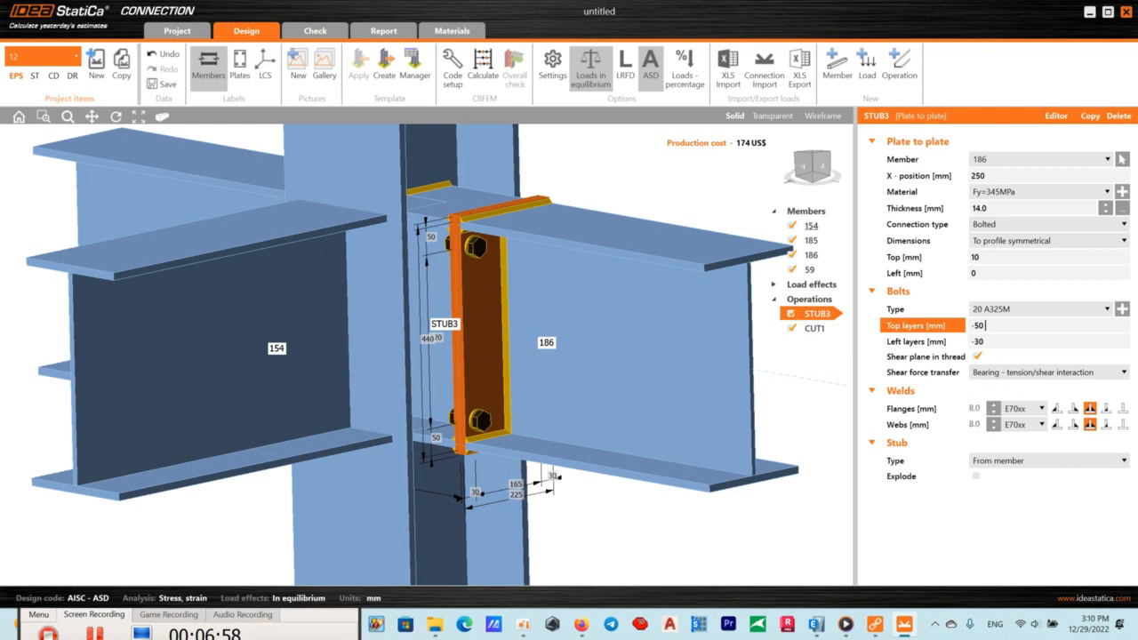
pyautogui.press('Tab')
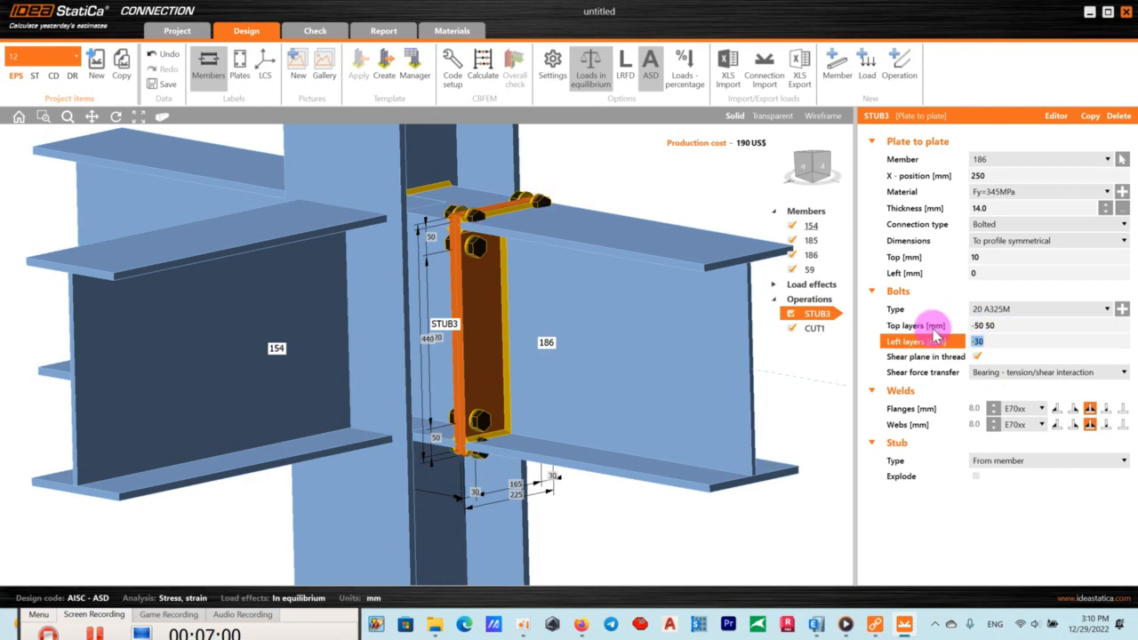
pyautogui.click(986, 325)
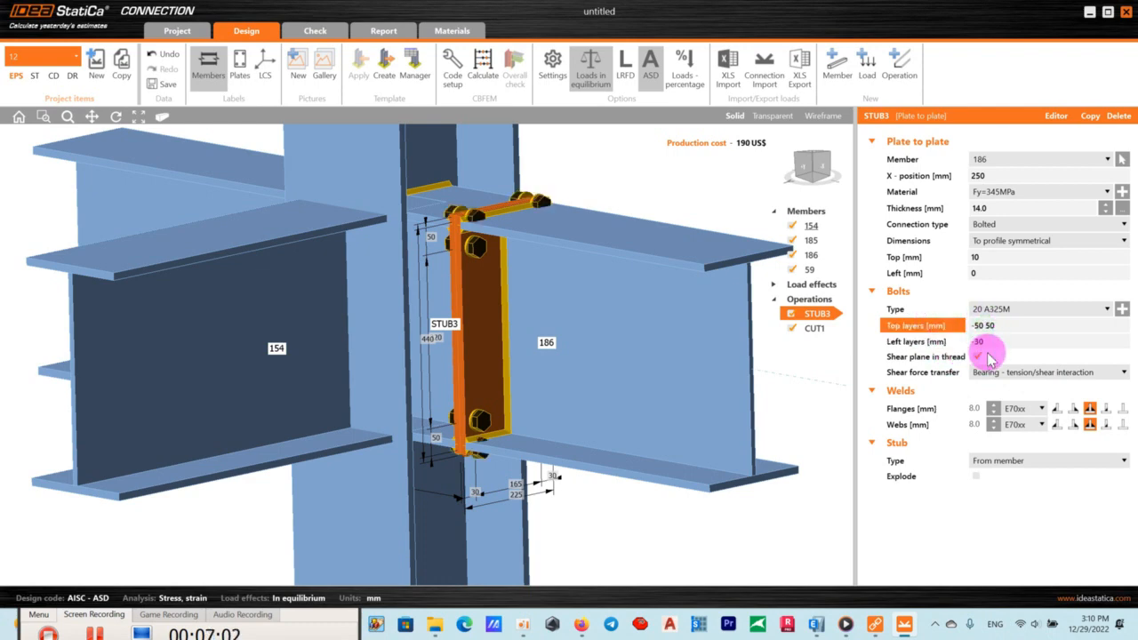
pyautogui.write('-')
pyautogui.click(1006, 342)
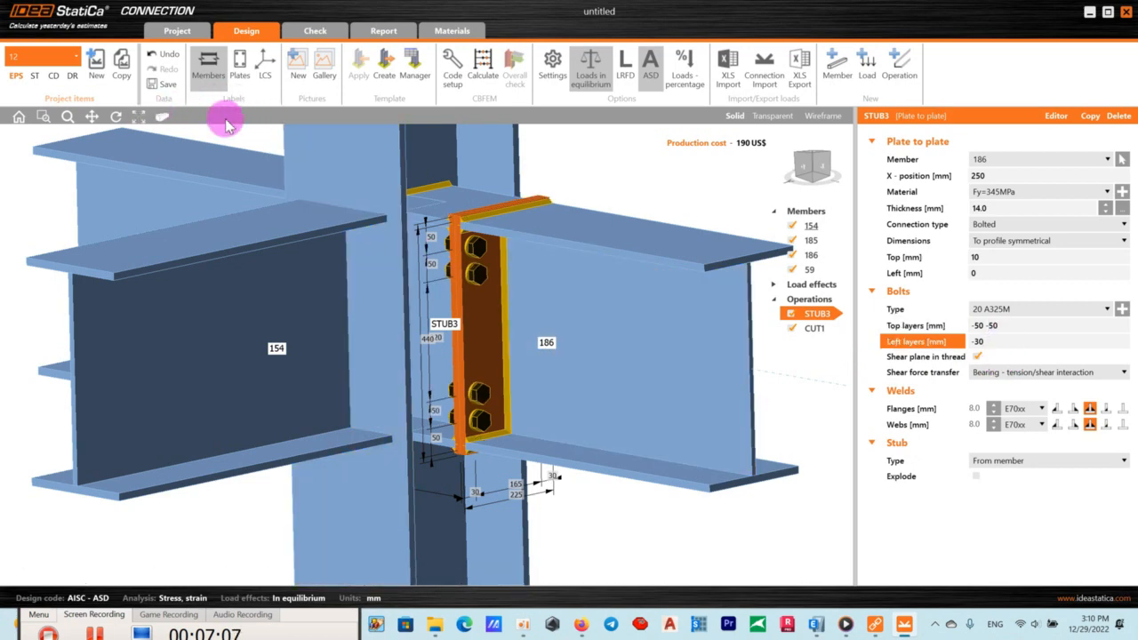
# Widen the vertical bolt spacing of STUB3 by setting the top layers to -60 -60 mm.
pyautogui.click(116, 117)
pyautogui.moveTo(519, 338); pyautogui.dragTo(475, 339)
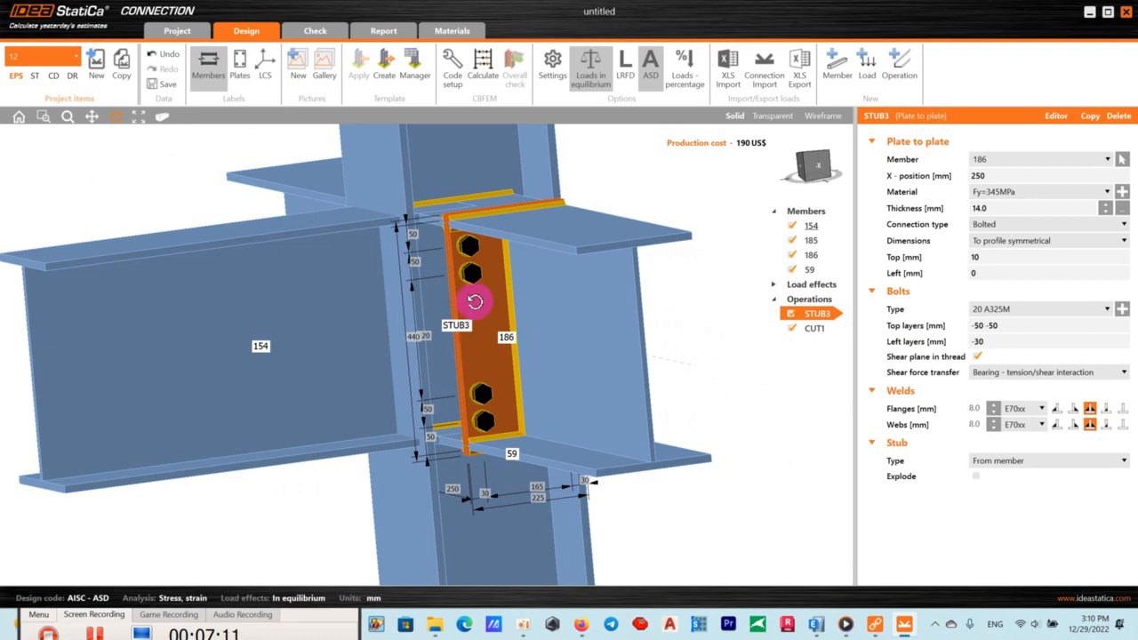
pyautogui.click(992, 344)
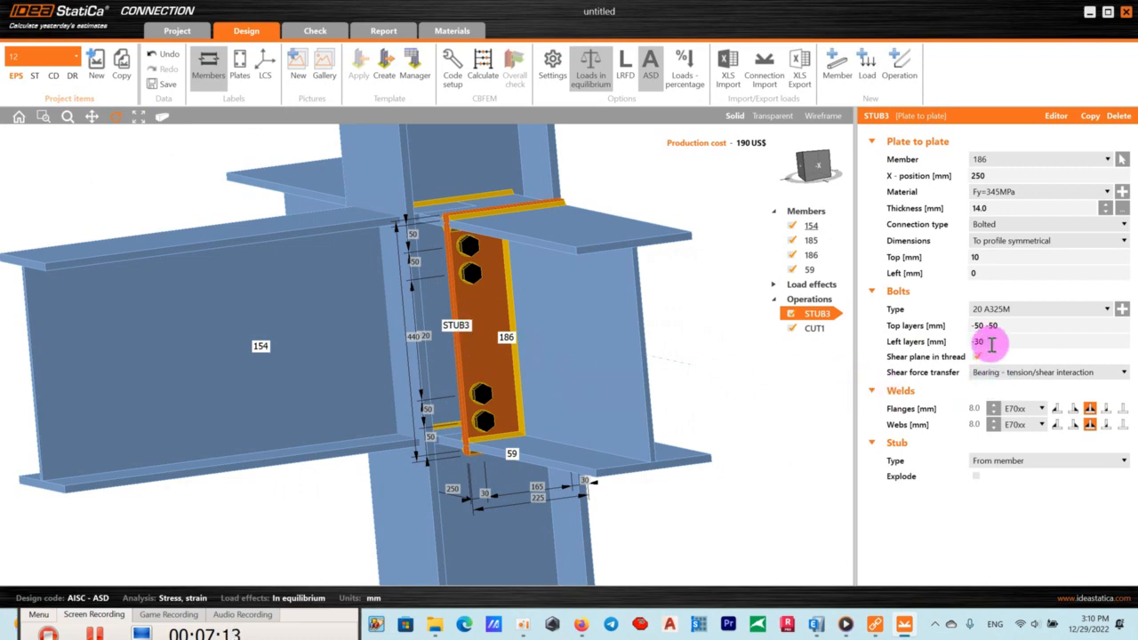
pyautogui.click(983, 326)
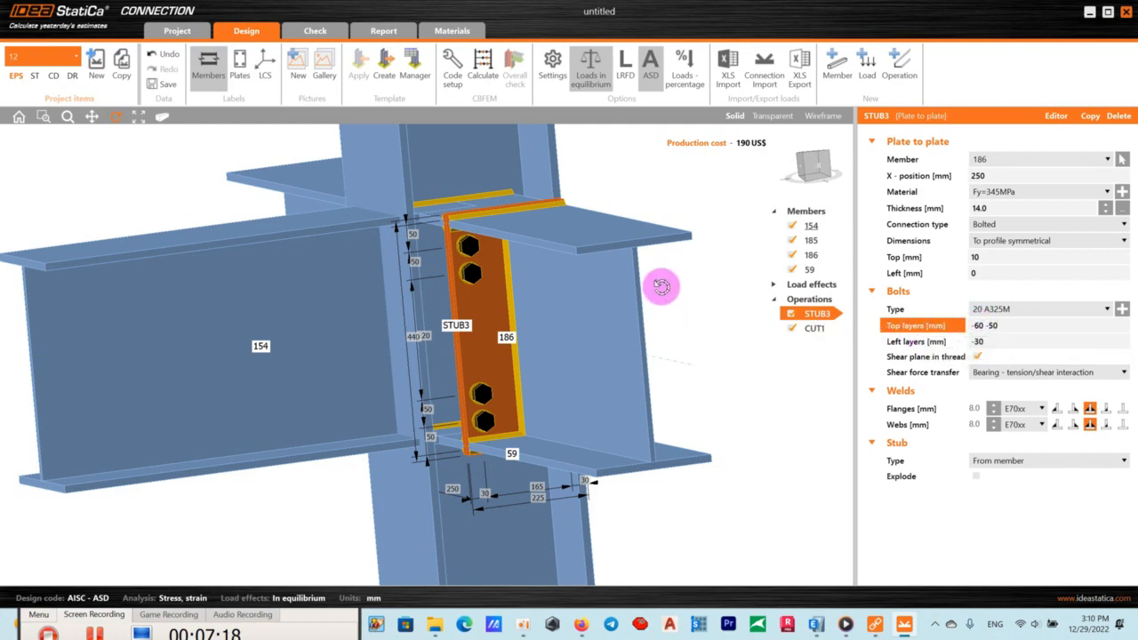
pyautogui.click(715, 298)
pyautogui.moveTo(713, 312); pyautogui.dragTo(635, 317, button='right')
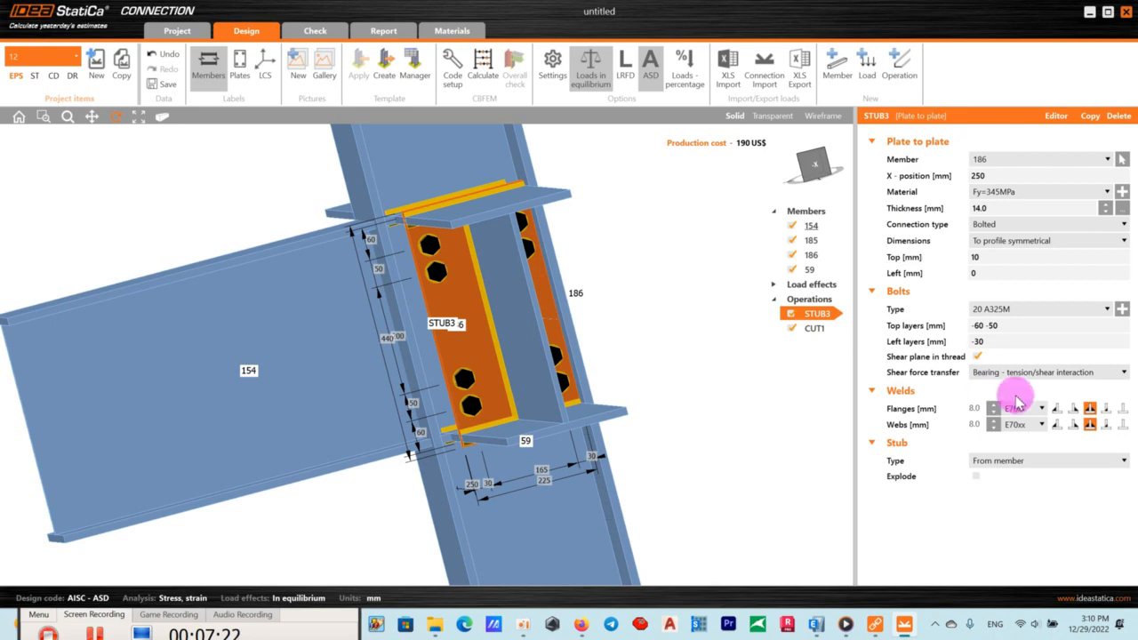
pyautogui.click(993, 325)
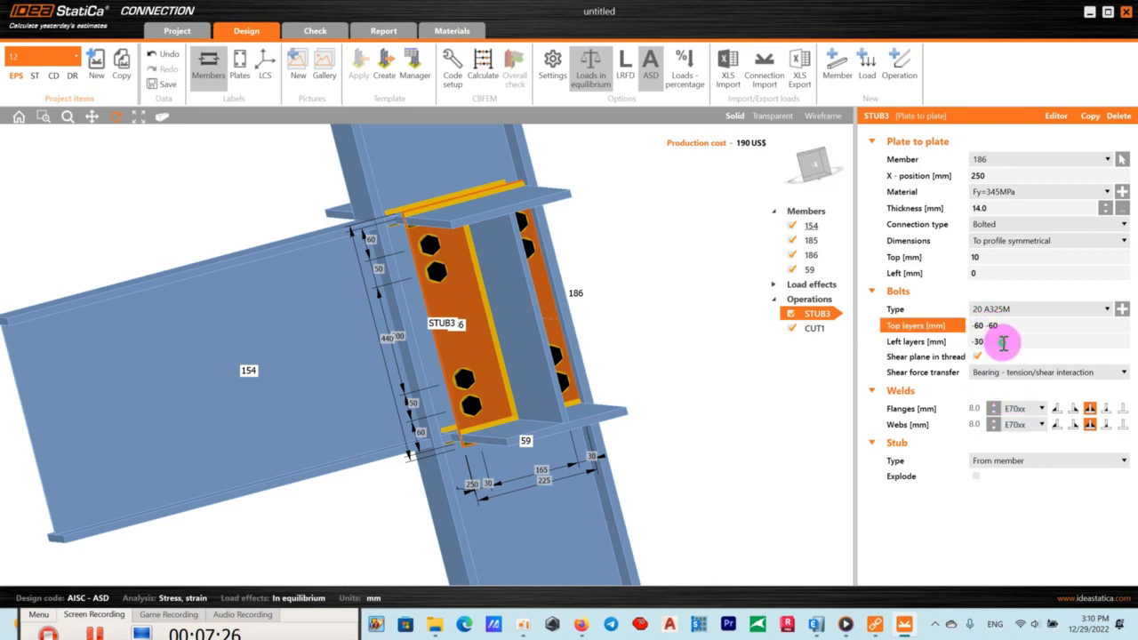
pyautogui.click(1003, 343)
# Set the left layers of the STUB3 bolts to -50 mm.
pyautogui.moveTo(483, 336); pyautogui.dragTo(503, 354, button='right')
pyautogui.click(981, 342)
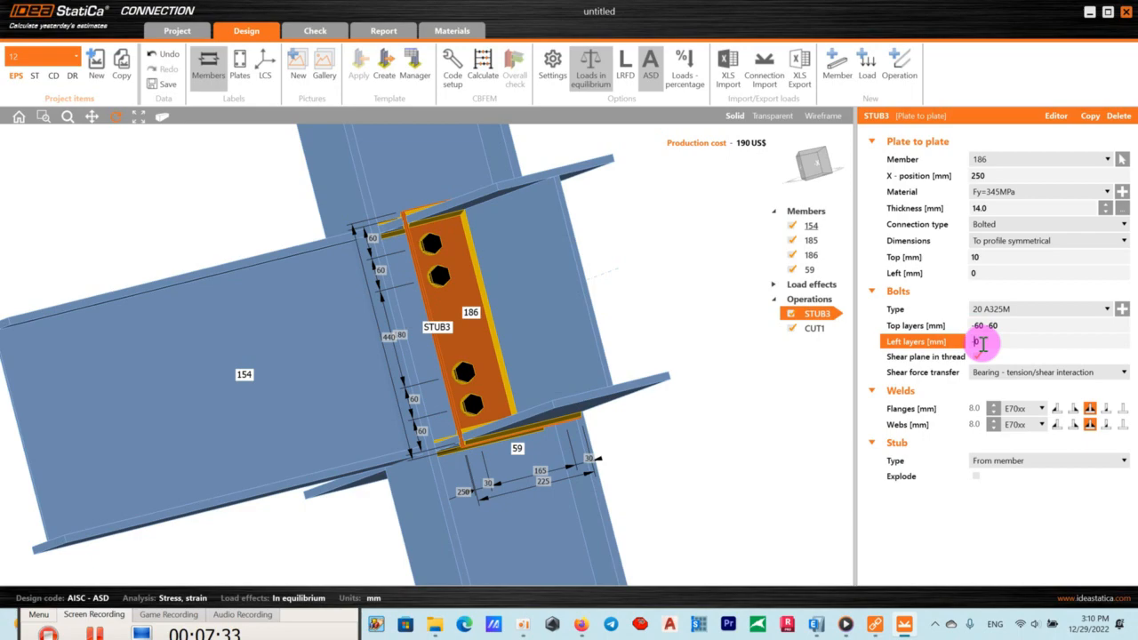
pyautogui.moveTo(670, 249); pyautogui.dragTo(615, 342, button='right')
pyautogui.click(979, 328)
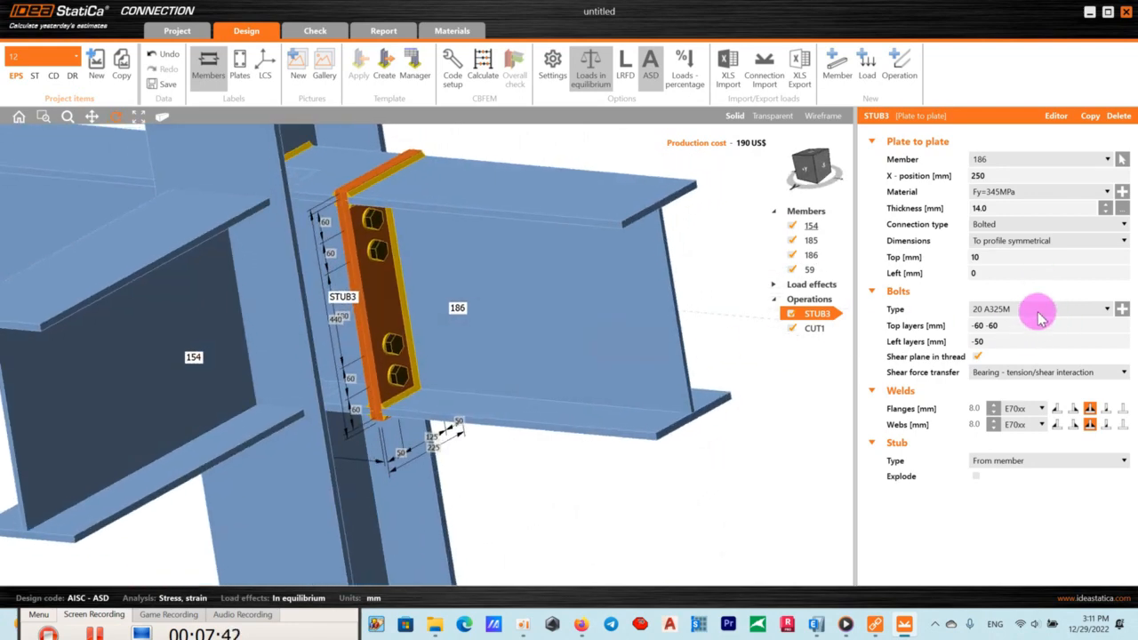
# Set the X position of STUB3 along beam 186 to 400 mm.
pyautogui.moveTo(364, 173); pyautogui.dragTo(395, 505, button='right')
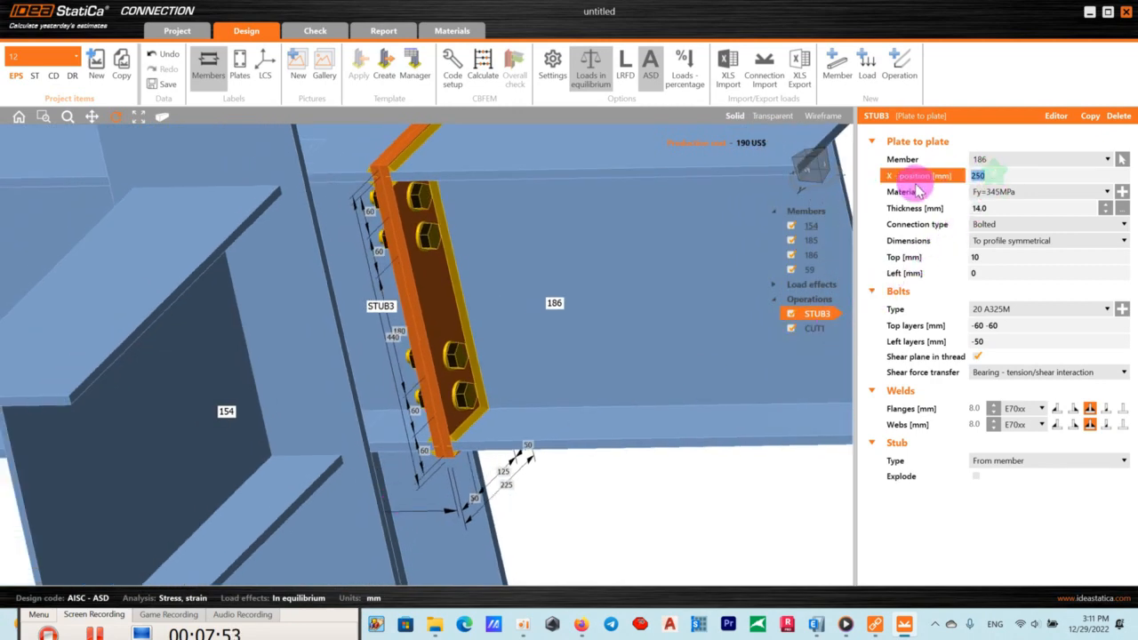
pyautogui.press('Return')
pyautogui.scroll(-5, 567, 300)
pyautogui.moveTo(516, 322)
pyautogui.mouseDown(button='right')
pyautogui.moveTo(501, 310)
pyautogui.moveTo(501, 321)
pyautogui.mouseUp(button='right')
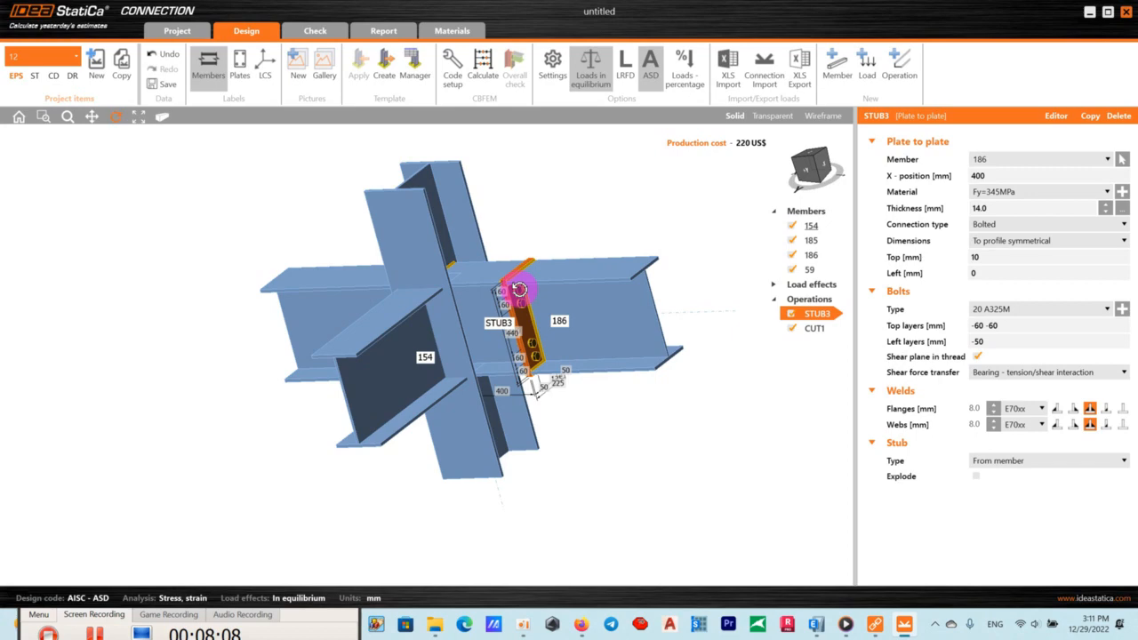
# Duplicate the STUB3 plate-to-plate operation and assign the copy to member 185.
pyautogui.moveTo(512, 359); pyautogui.dragTo(452, 419)
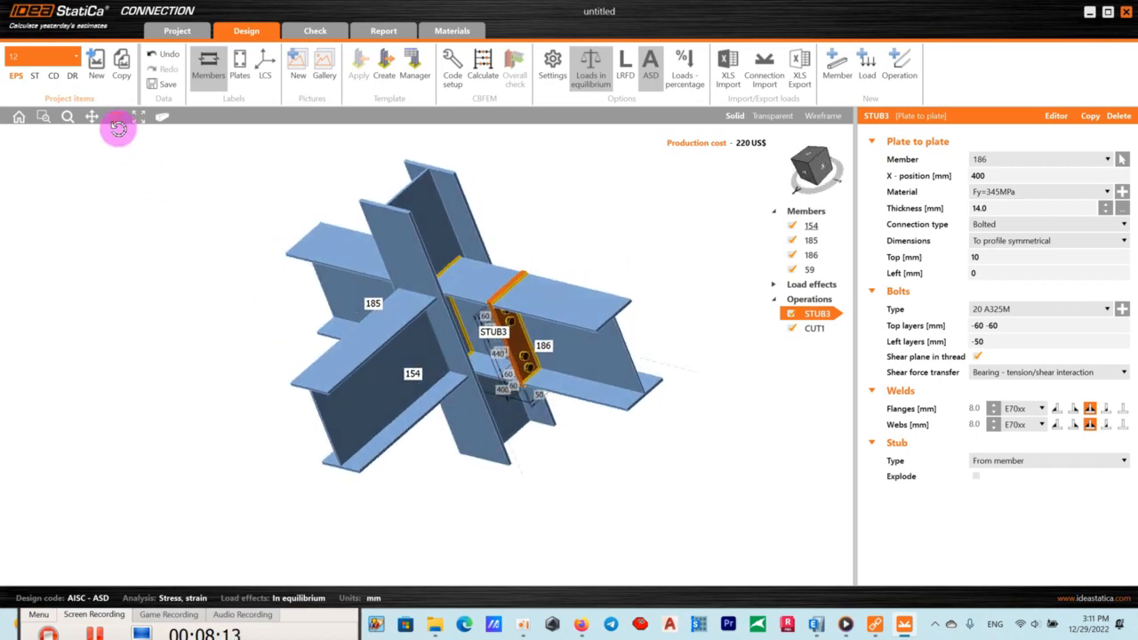
pyautogui.scroll(5, 521, 350)
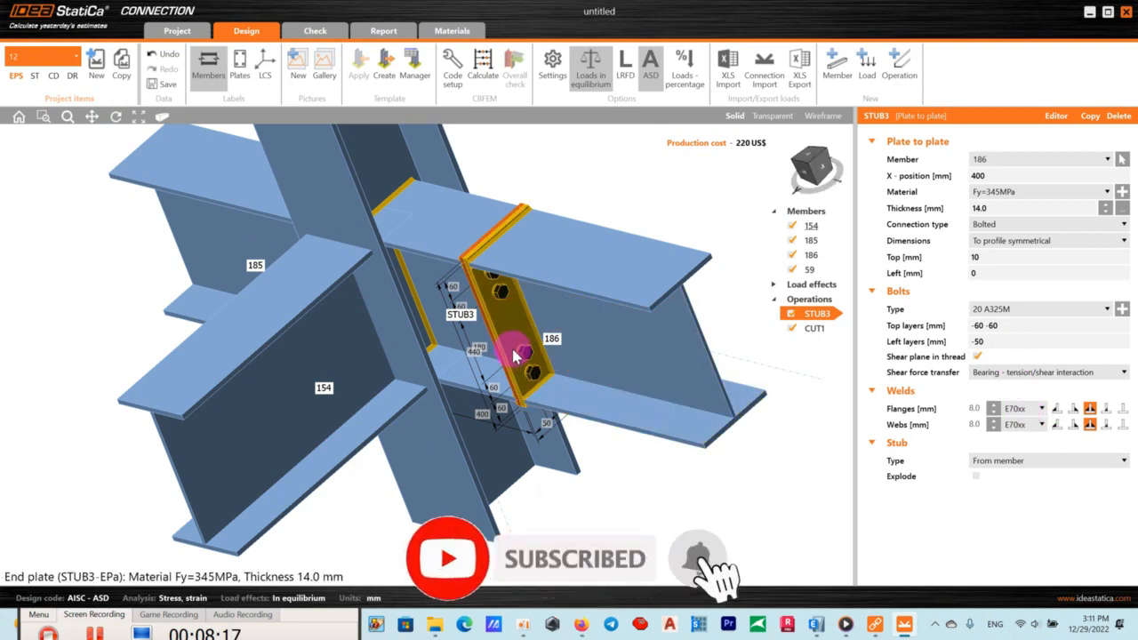
pyautogui.click(811, 315)
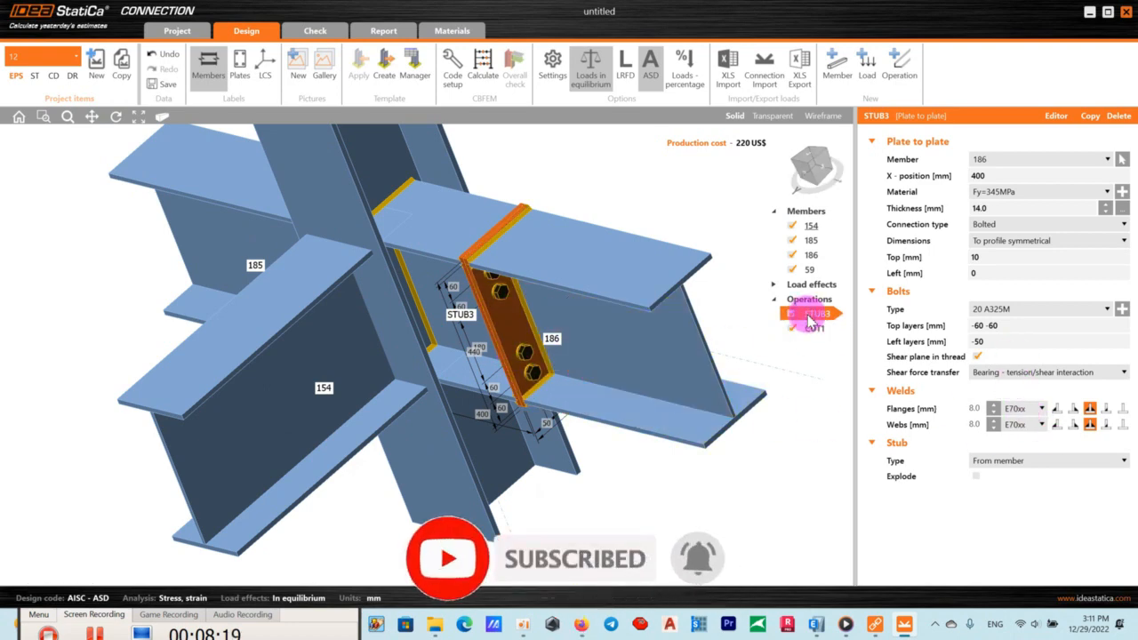
pyautogui.click(812, 324)
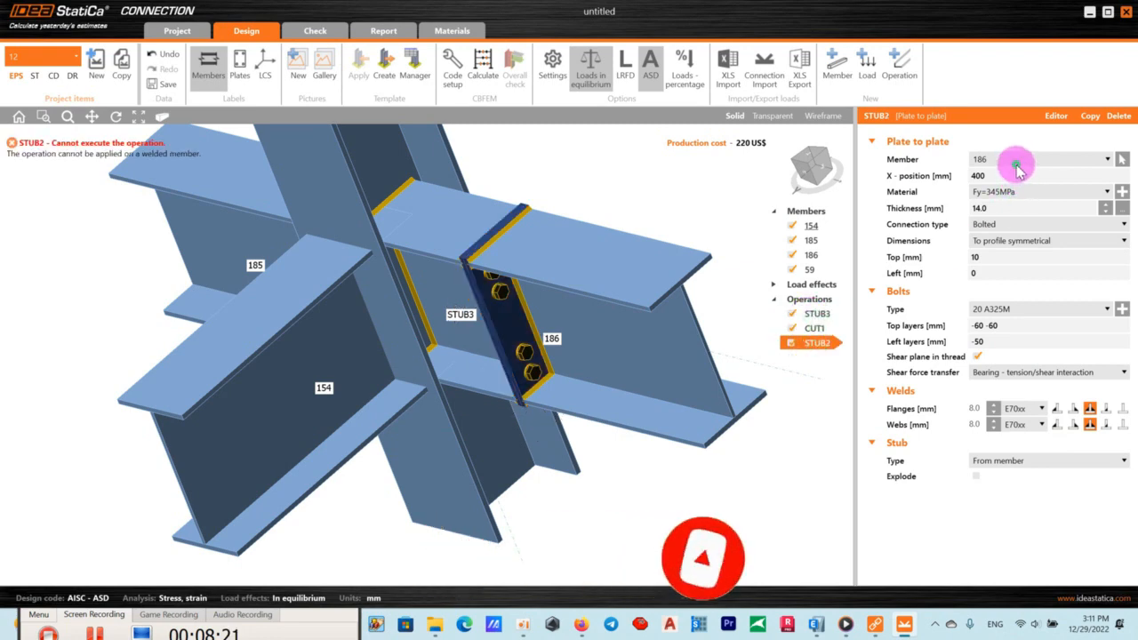
pyautogui.click(1016, 161)
pyautogui.click(994, 186)
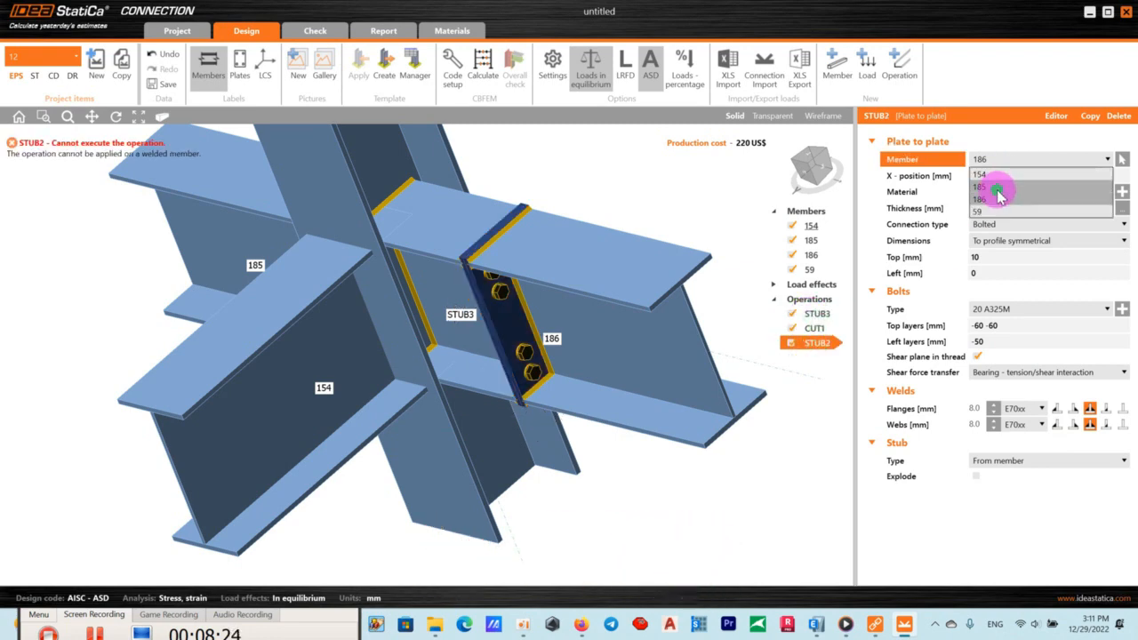
# Duplicate the CUT1 operation and set member 185 as the member cut by column 59.
pyautogui.moveTo(146, 386); pyautogui.dragTo(418, 364)
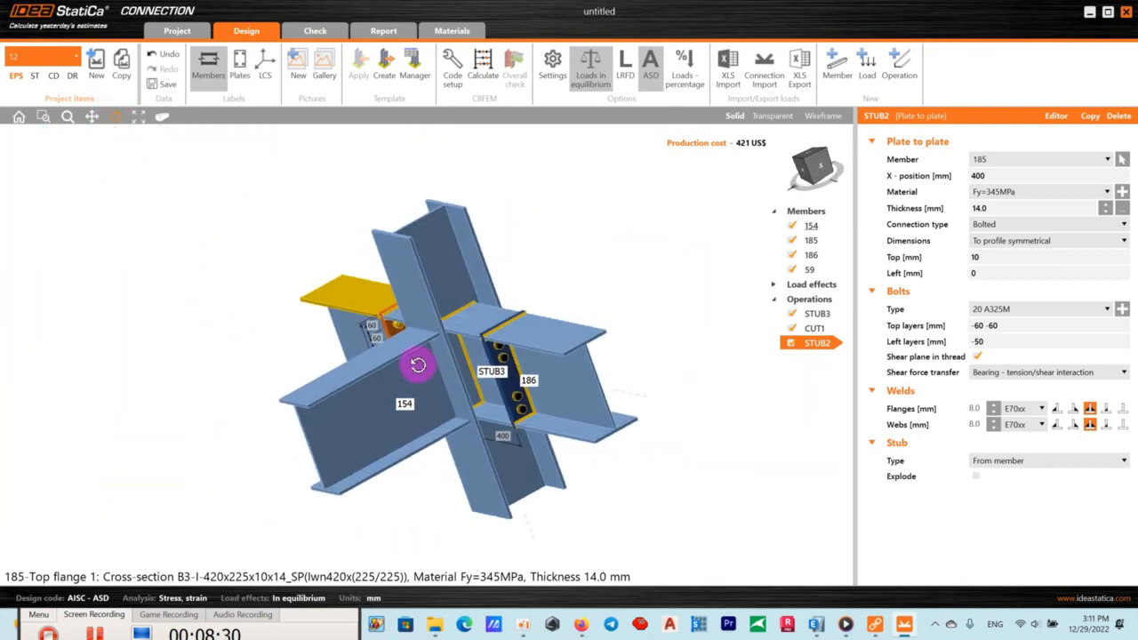
pyautogui.scroll(4, 435, 364)
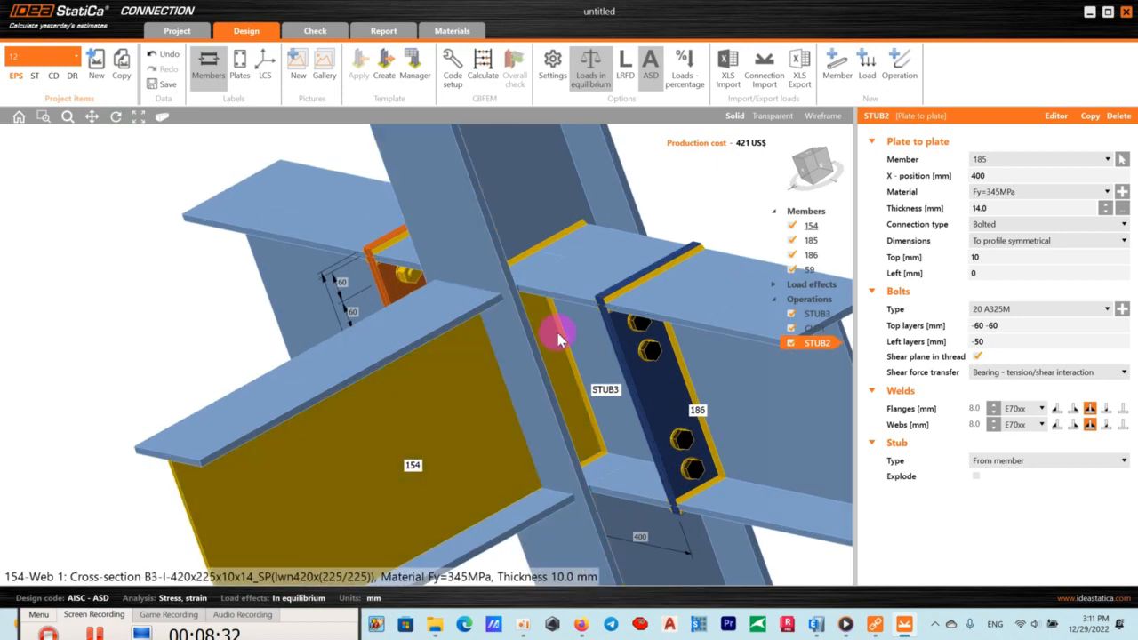
pyautogui.click(559, 336)
pyautogui.scroll(-3, 560, 331)
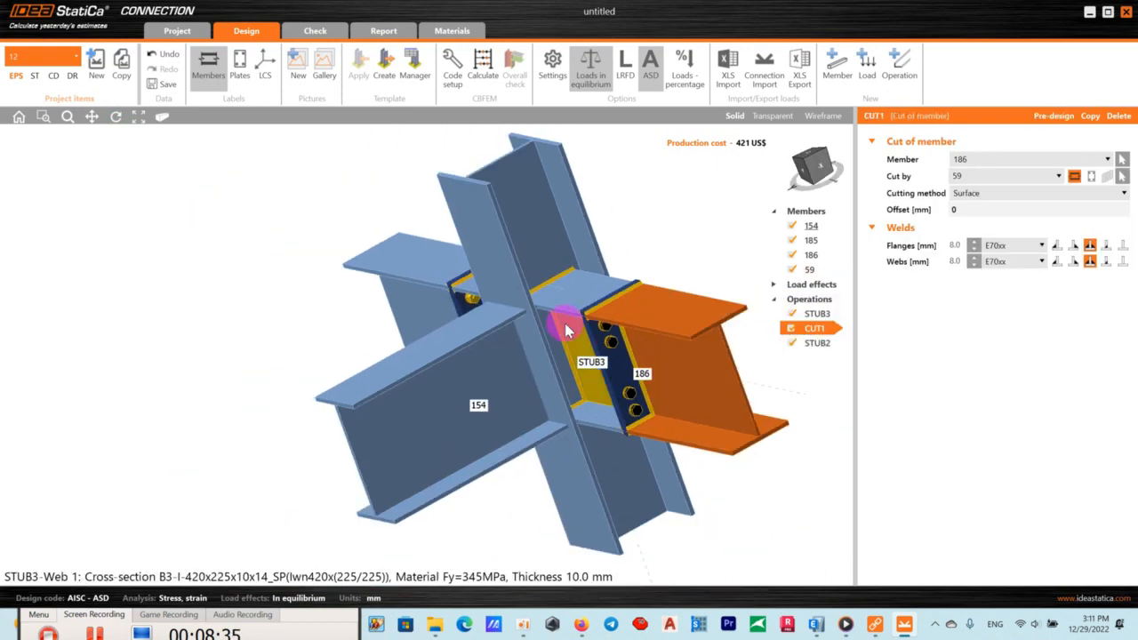
pyautogui.click(842, 337)
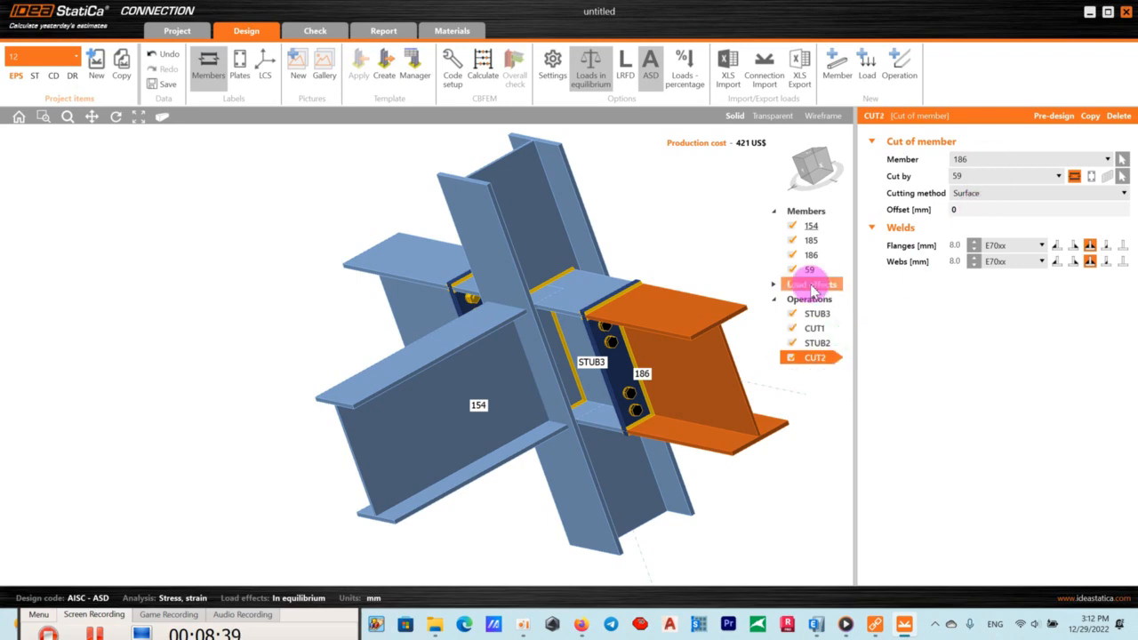
pyautogui.click(978, 164)
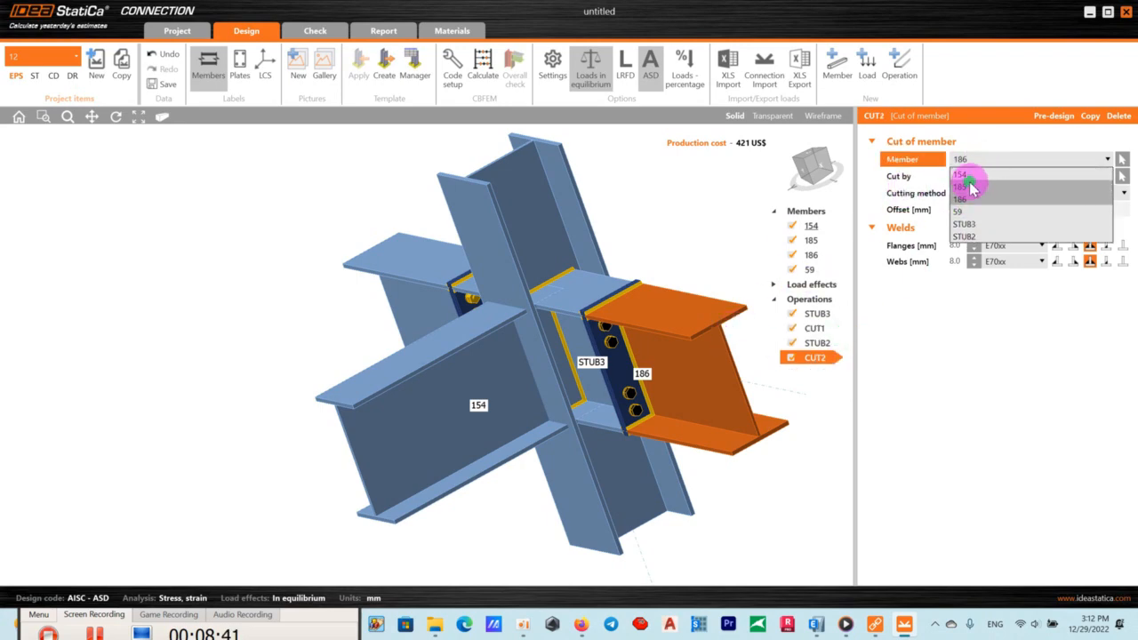
pyautogui.click(972, 184)
# Examine the bolted stub connections of beams 185 and 186 on both sides of the column.
pyautogui.click(122, 118)
pyautogui.moveTo(418, 293); pyautogui.dragTo(210, 294)
pyautogui.scroll(-4, 267, 325)
pyautogui.scroll(4, 186, 347)
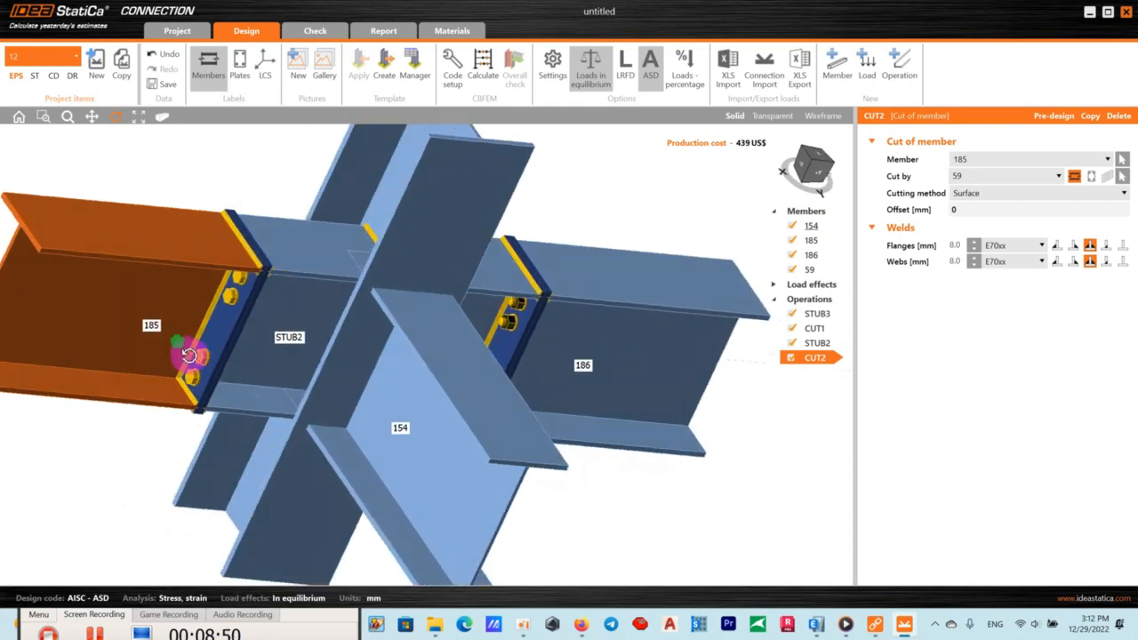
pyautogui.scroll(-2, 329, 462)
pyautogui.moveTo(343, 480); pyautogui.dragTo(206, 409)
pyautogui.scroll(2, 205, 409)
pyautogui.moveTo(401, 303)
pyautogui.mouseDown()
pyautogui.moveTo(386, 317)
pyautogui.moveTo(376, 376)
pyautogui.moveTo(409, 322)
pyautogui.mouseUp()
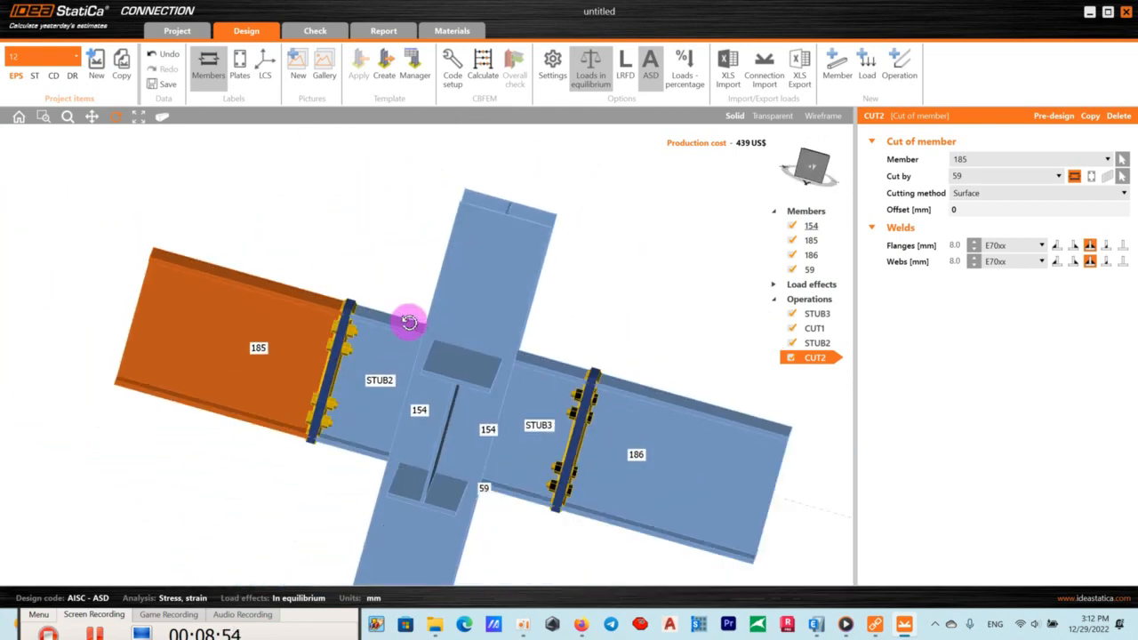